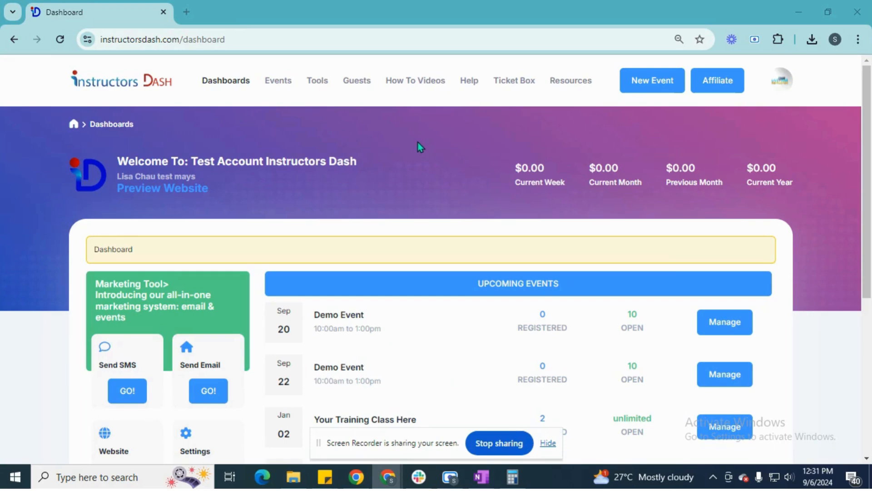
# Step: Preview the new event setup form and return to the dashboard, dismissing the payment account setup prompt
pyautogui.click(663, 91)
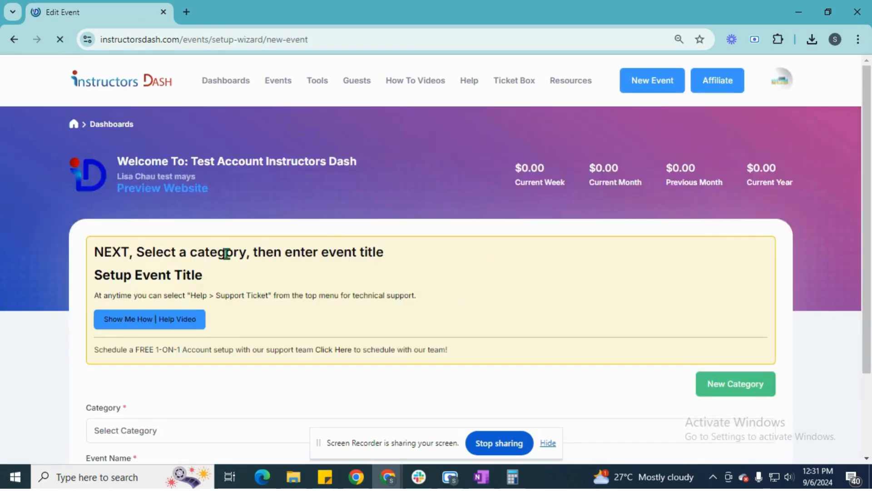
pyautogui.scroll(-3, 265, 286)
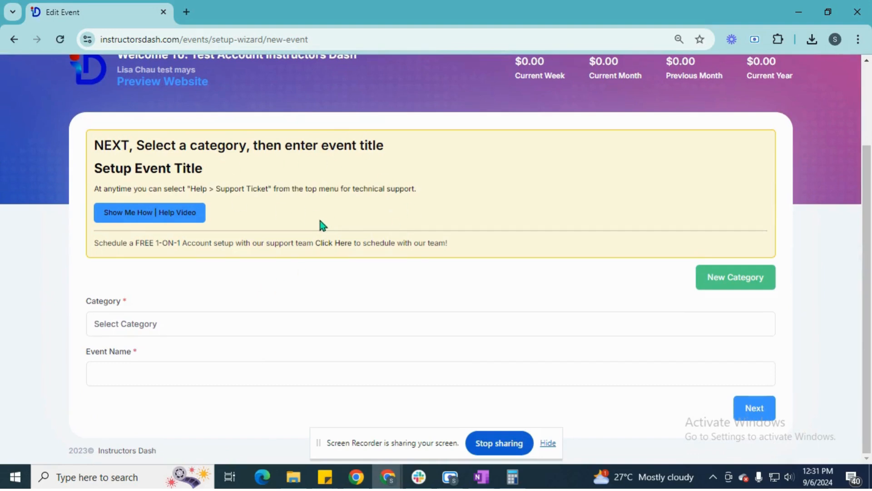
pyautogui.scroll(3, 317, 217)
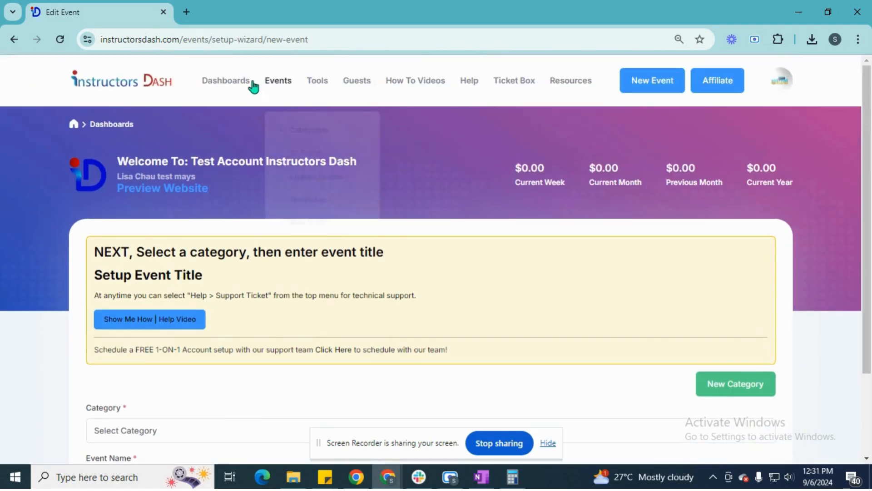
pyautogui.click(237, 86)
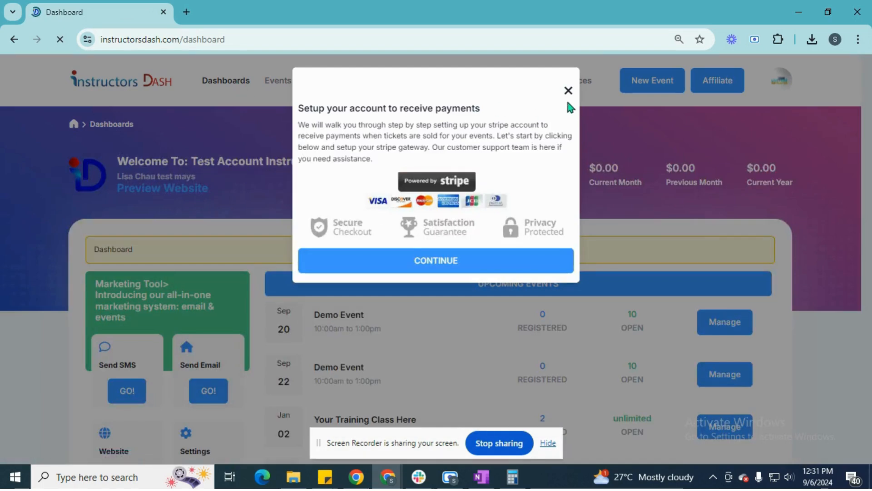
pyautogui.click(568, 91)
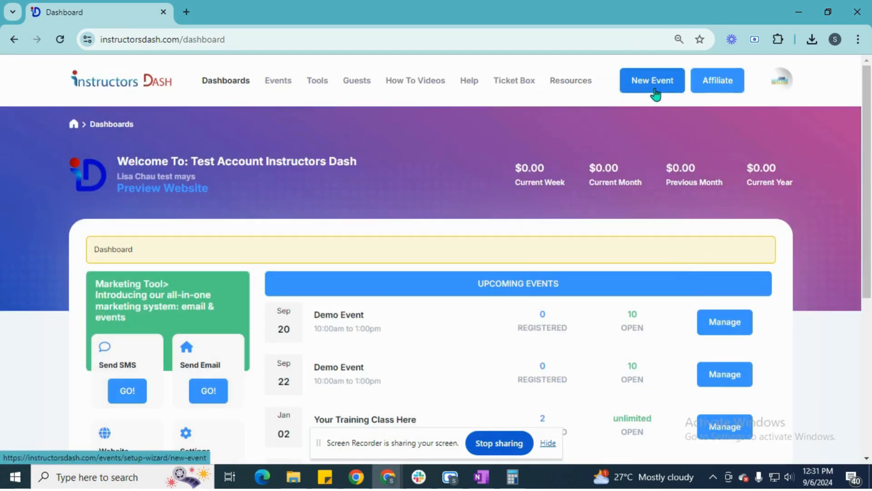
# Step: View the list of all events and the New Event dialog, and close the dialog without creating anything
pyautogui.moveTo(276, 87)
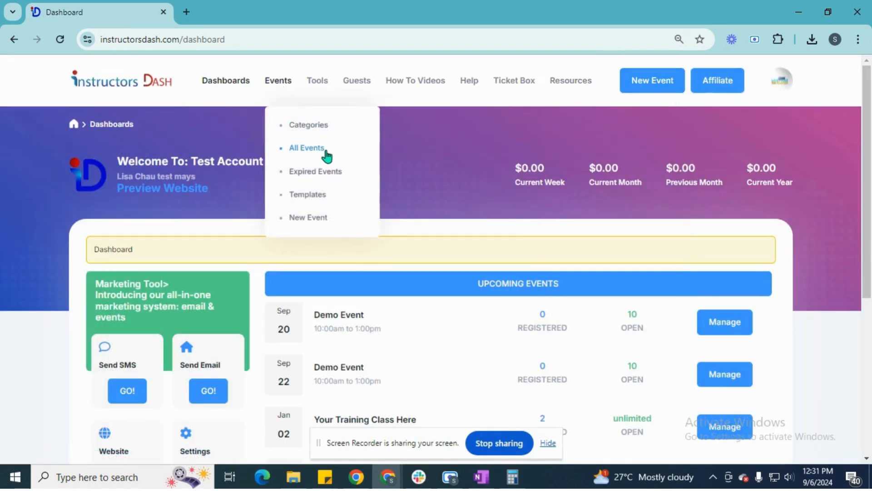
pyautogui.click(306, 154)
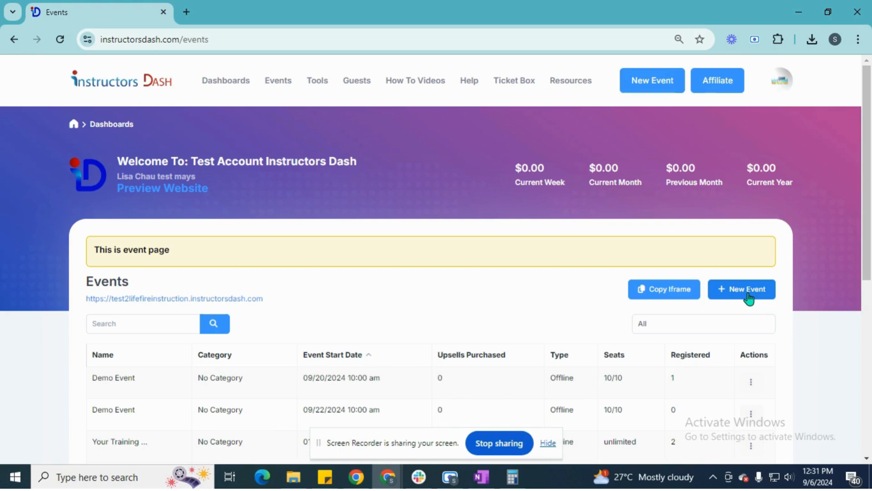
pyautogui.moveTo(272, 87)
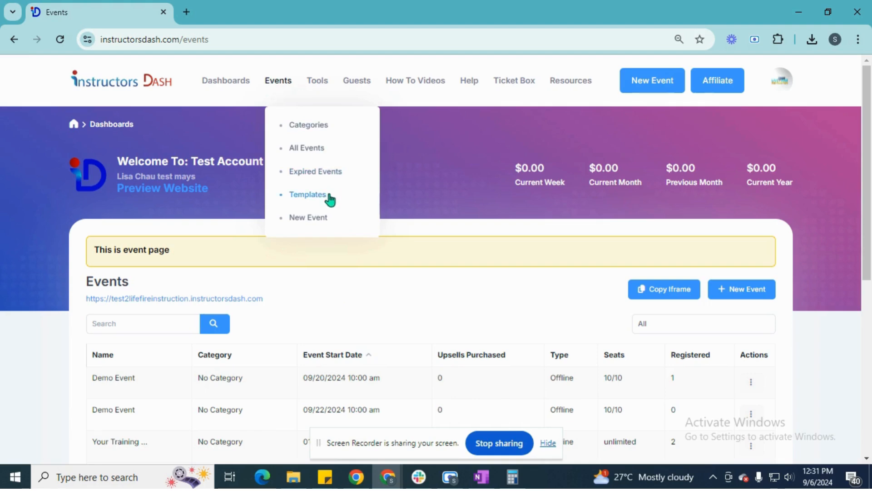
pyautogui.click(299, 223)
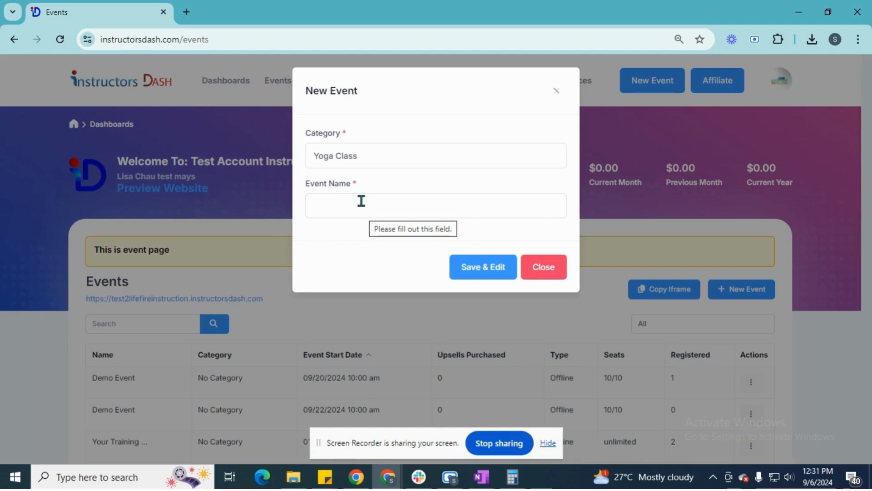
pyautogui.click(556, 92)
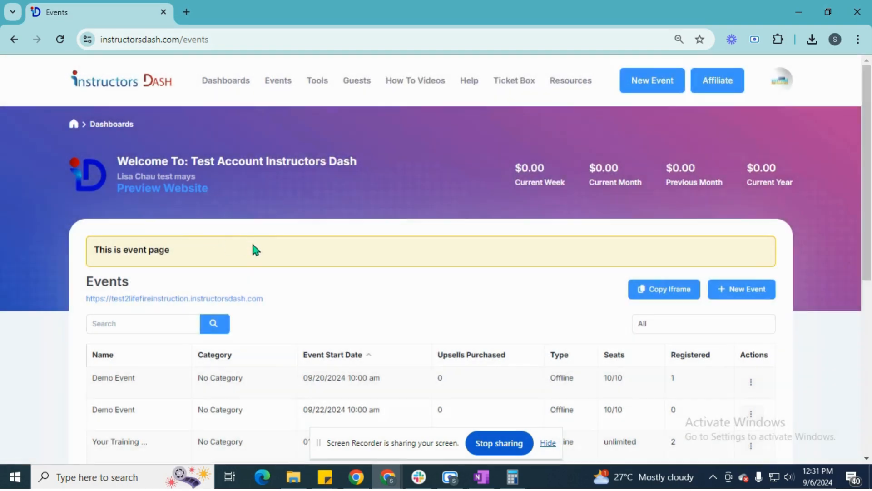
# Step: Start a new event in the setup wizard and assign it to the Demo Category Edit category
pyautogui.click(653, 85)
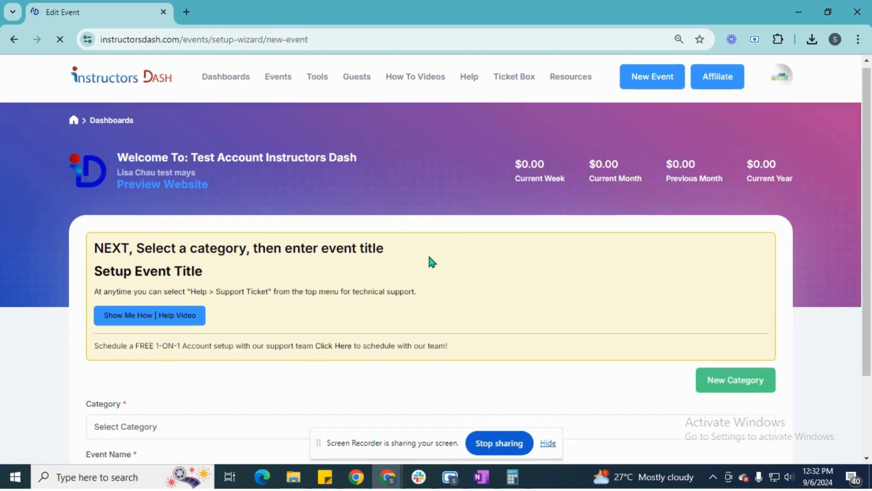
pyautogui.scroll(-3, 427, 252)
pyautogui.click(167, 333)
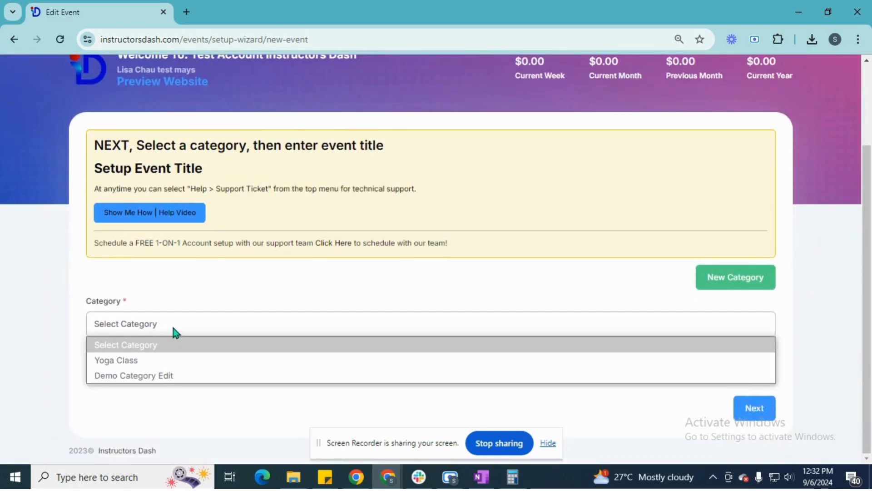
pyautogui.click(141, 374)
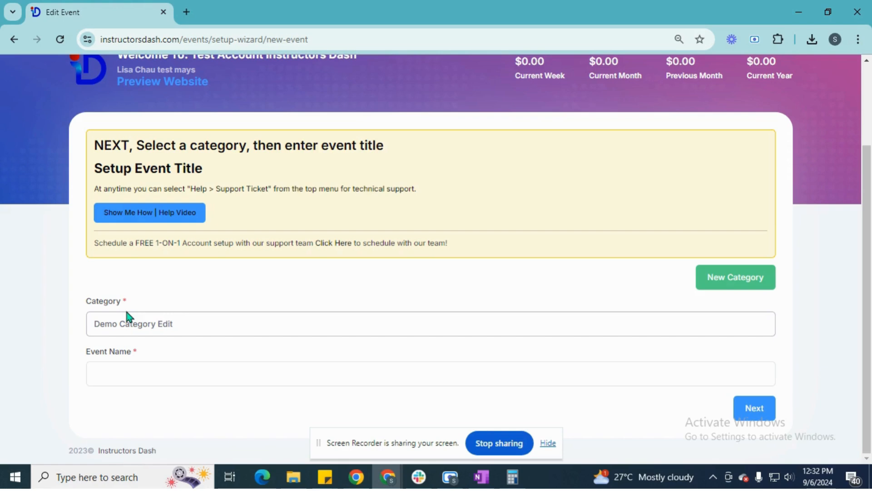
# Step: Name the event "Demo Event 9/6" and continue to its basic information
pyautogui.click(217, 376)
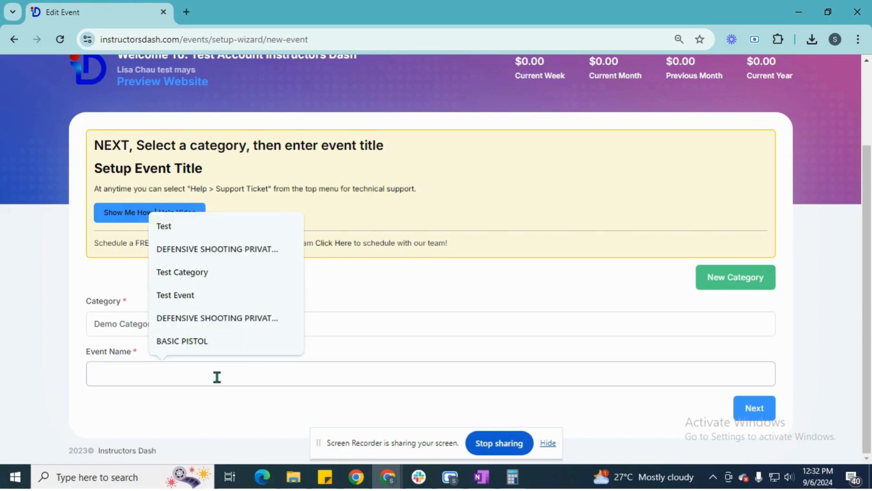
pyautogui.write('Demo')
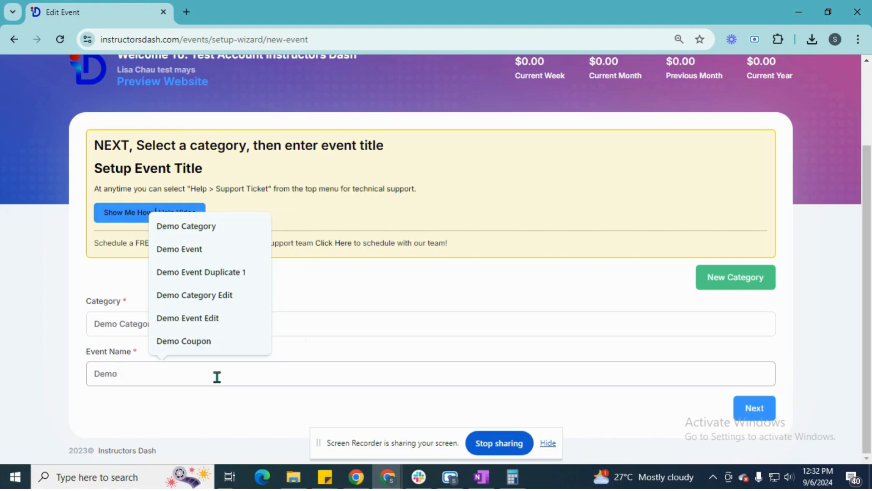
pyautogui.write(' event')
pyautogui.press('BackSpace')
pyautogui.press('BackSpace')
pyautogui.press('BackSpace')
pyautogui.press('BackSpace')
pyautogui.press('BackSpace')
pyautogui.press('BackSpace')
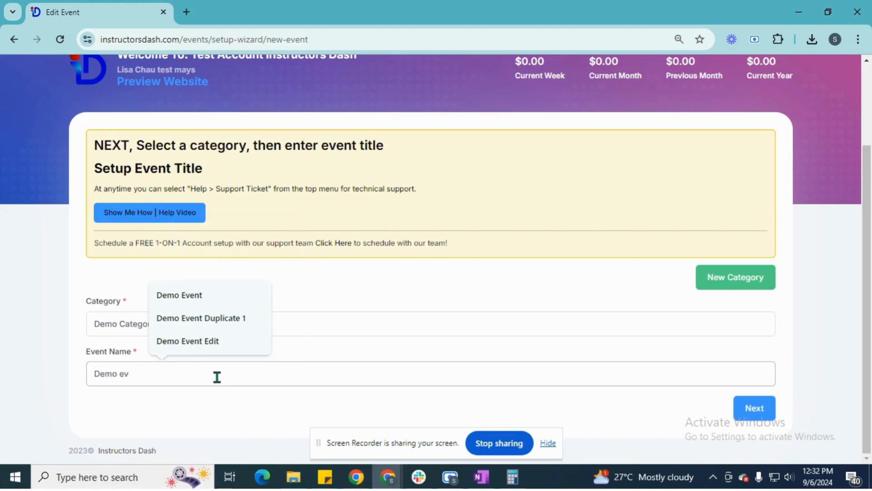
pyautogui.write('Event 9/6')
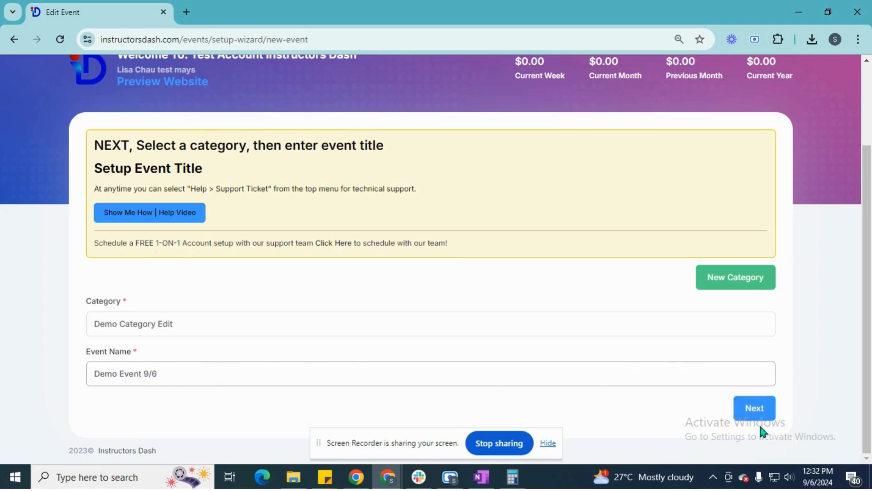
pyautogui.click(753, 408)
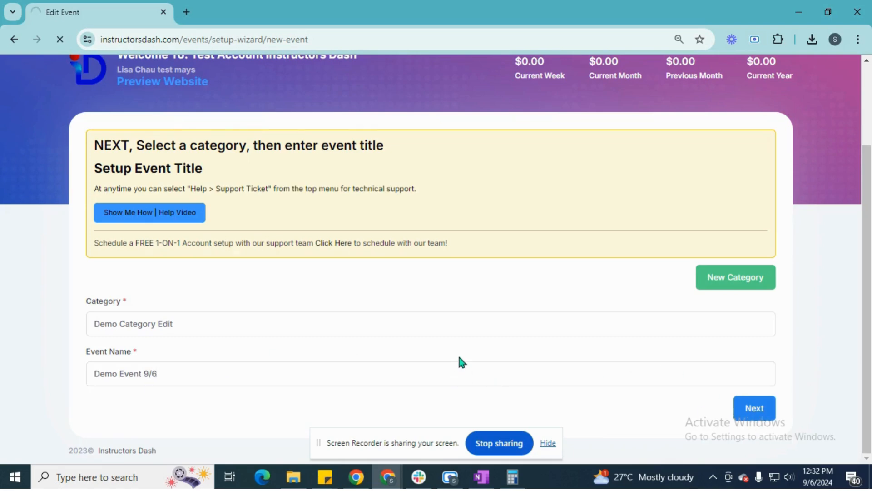
# Step: Upload the file "Pistol Course photo" from the Downloads folder as the event image
pyautogui.scroll(-5, 393, 249)
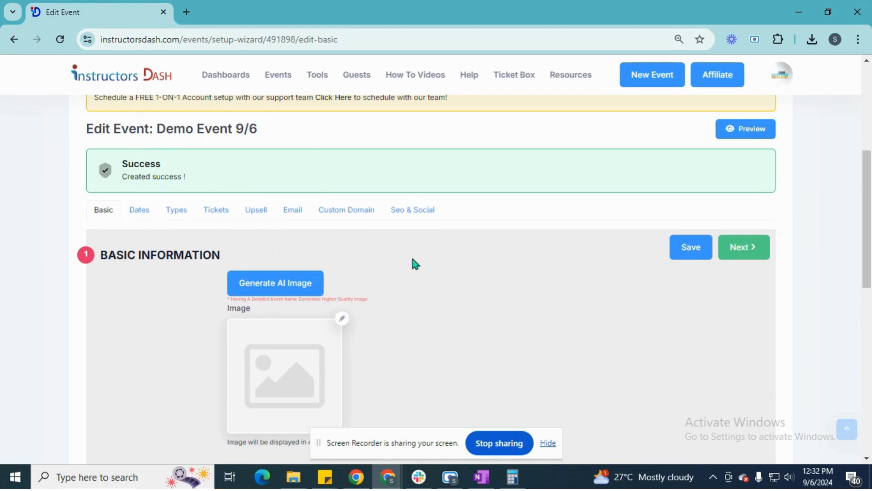
pyautogui.scroll(-1, 412, 259)
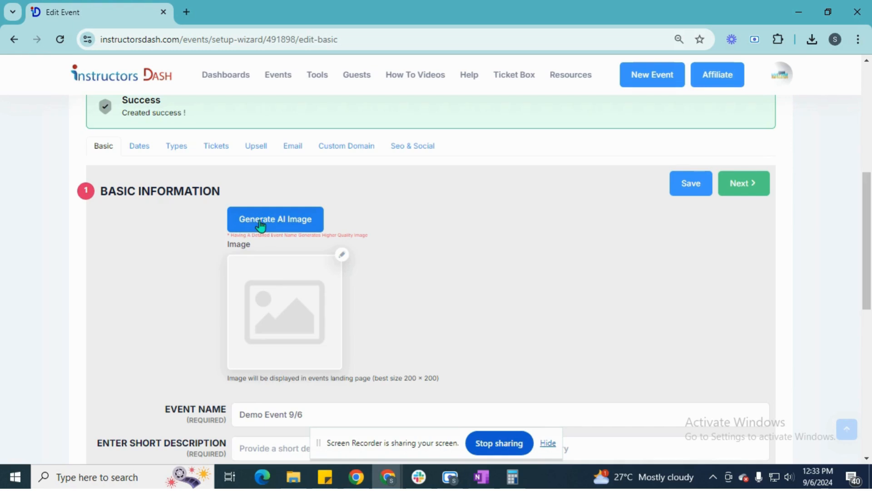
pyautogui.click(341, 255)
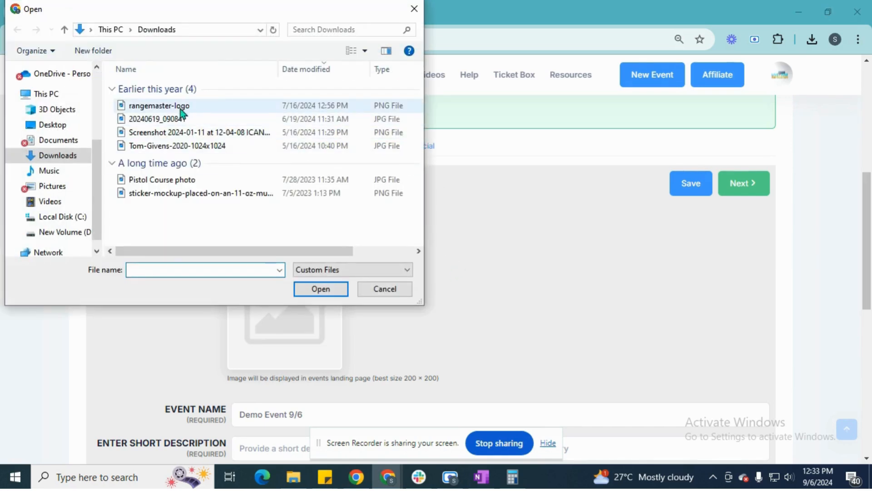
pyautogui.click(173, 119)
pyautogui.click(172, 180)
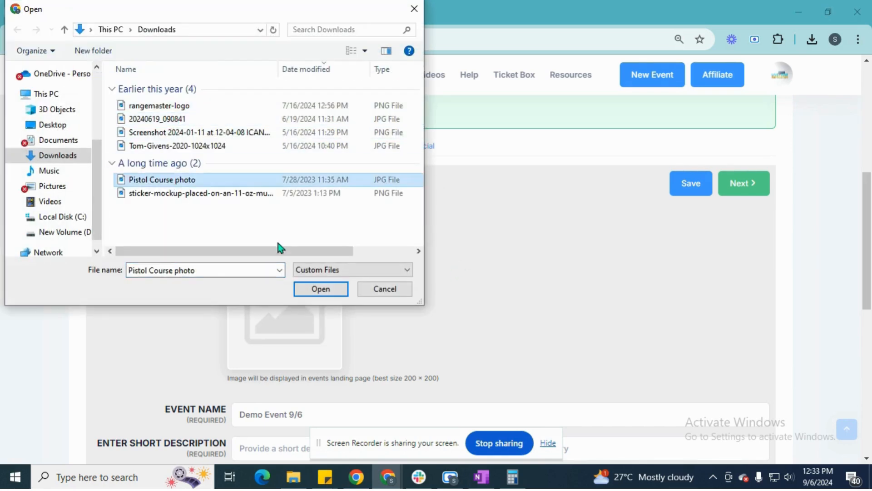
pyautogui.click(319, 291)
# Step: Fill in the short description with the suggested entry "Learn how to bake as beginner"
pyautogui.scroll(-4, 462, 293)
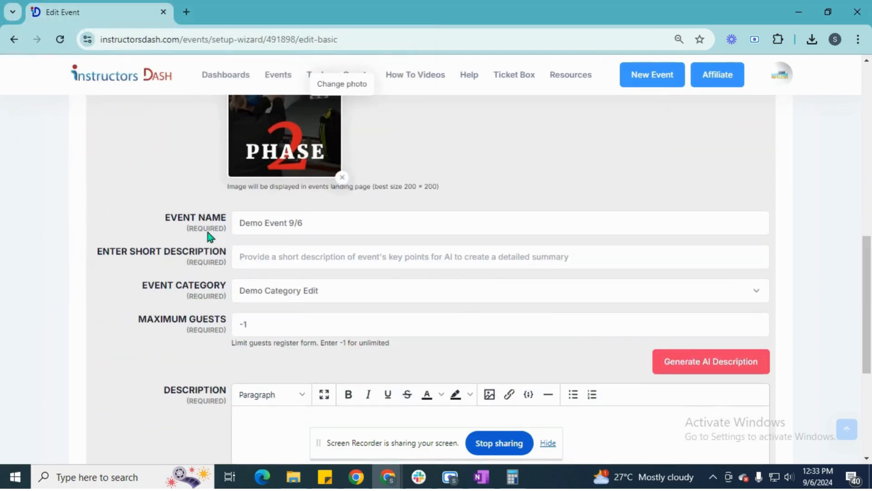
pyautogui.scroll(-1, 214, 232)
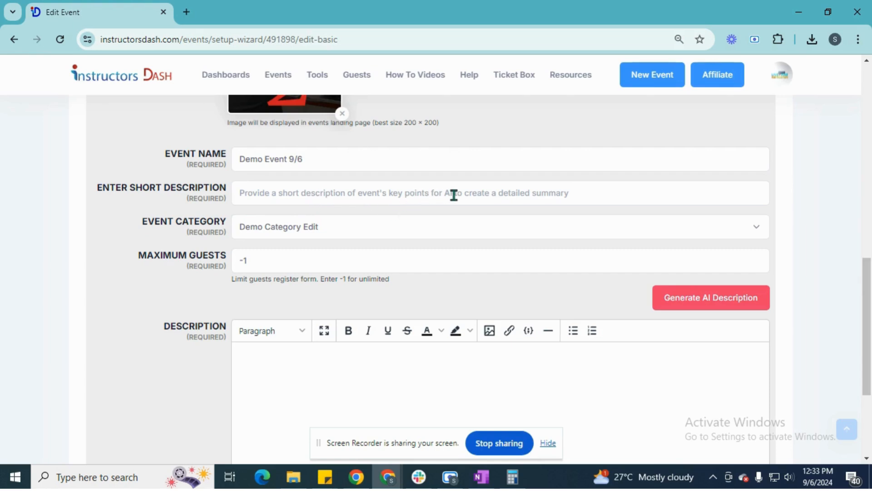
pyautogui.click(389, 192)
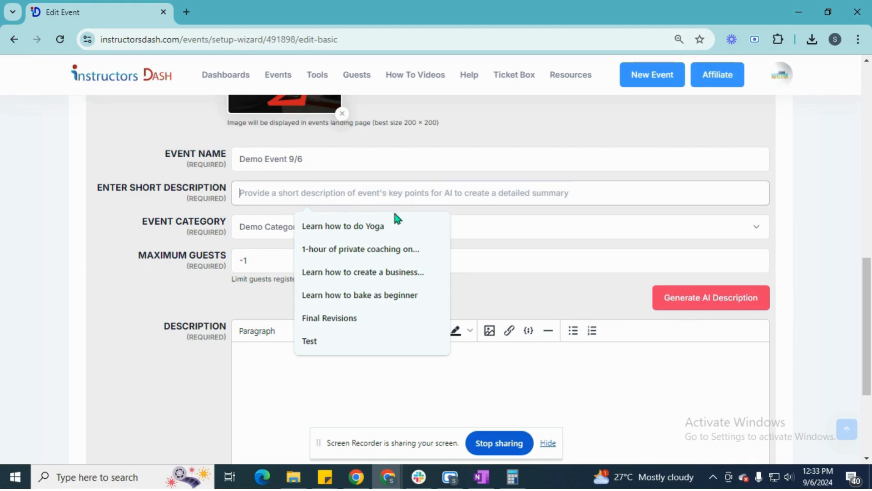
pyautogui.click(371, 296)
# Step: Replace the unlimited guest setting with a maximum of 9 guests
pyautogui.scroll(-1, 183, 283)
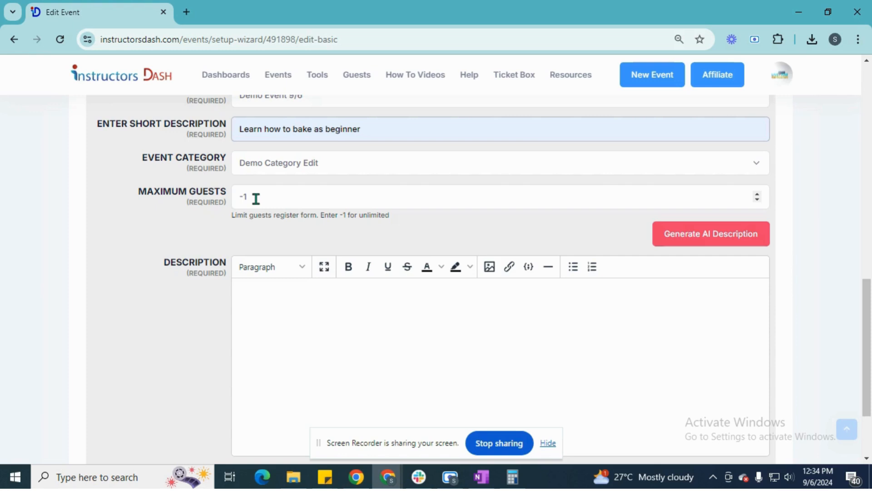
pyautogui.click(271, 197)
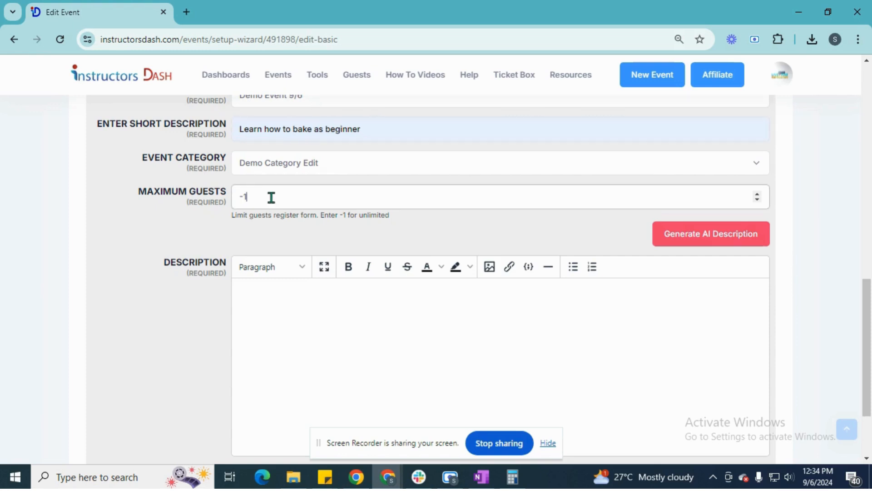
pyautogui.hotkey('ctrl', 'a')
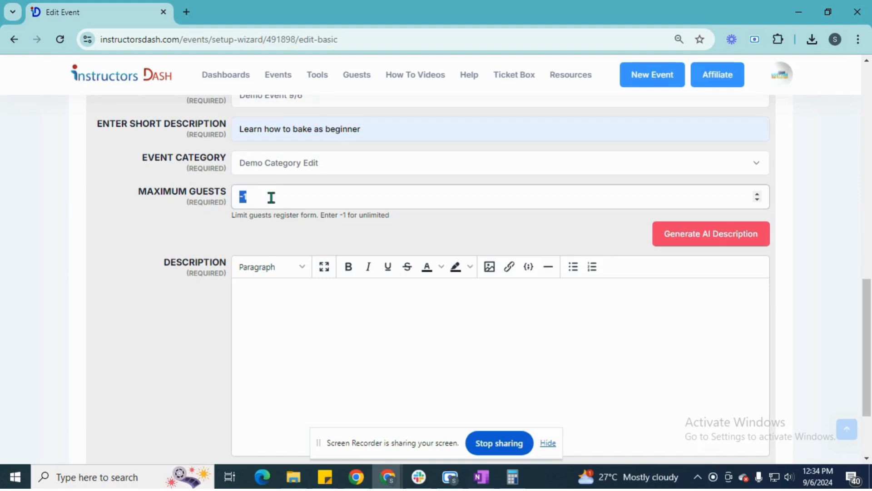
pyautogui.write('10')
pyautogui.scroll(-2, 335, 207)
pyautogui.scroll(-1, 335, 207)
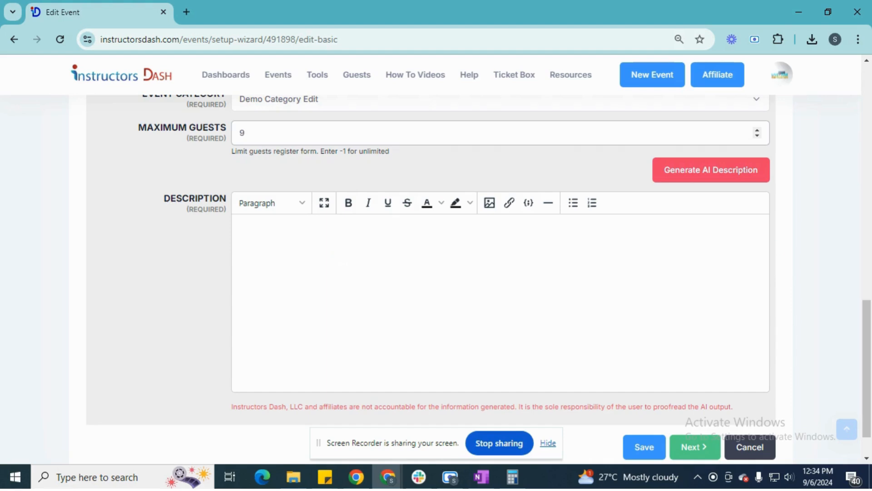
# Step: Paste the prepared Gun's 101 Basic Training Class text into the event's main description
pyautogui.hotkey('alt', 'Tab')
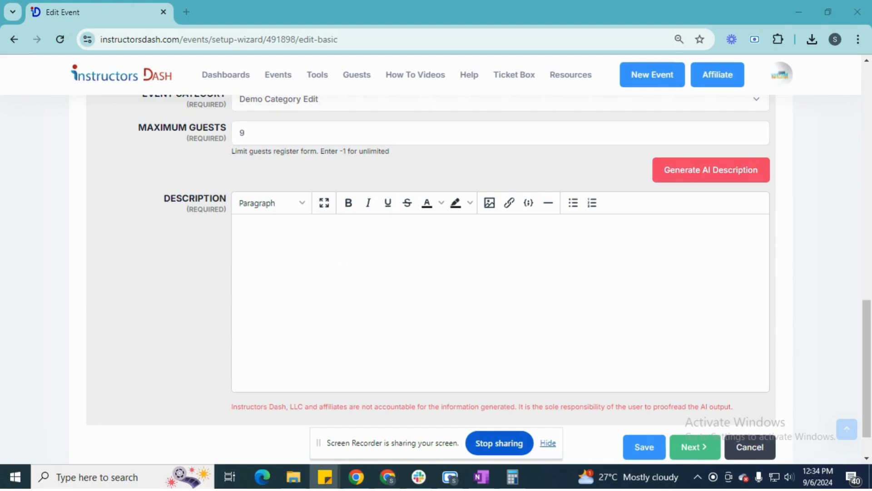
pyautogui.click(449, 269)
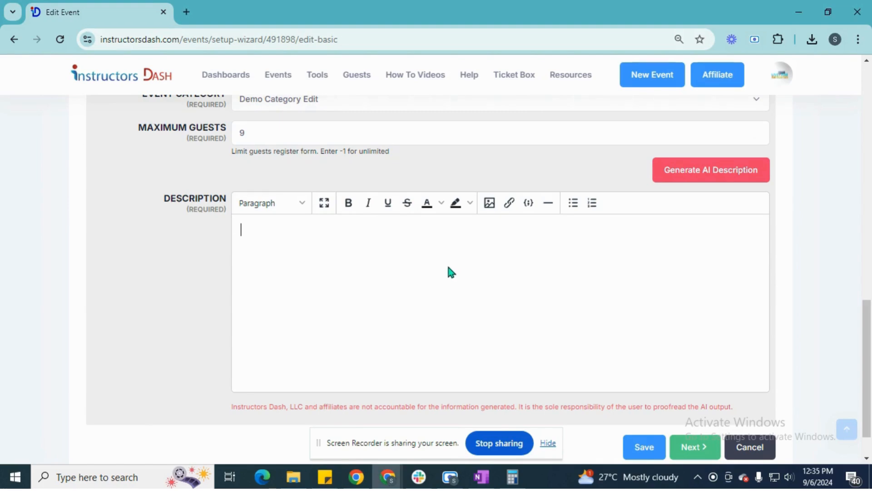
pyautogui.hotkey('ctrl', 'v')
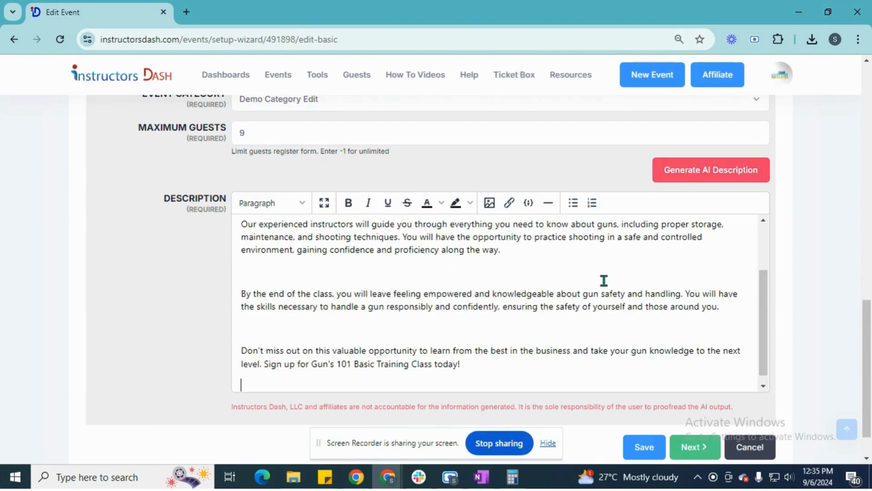
# Step: Review the completed basic information and save the event
pyautogui.scroll(8, 603, 280)
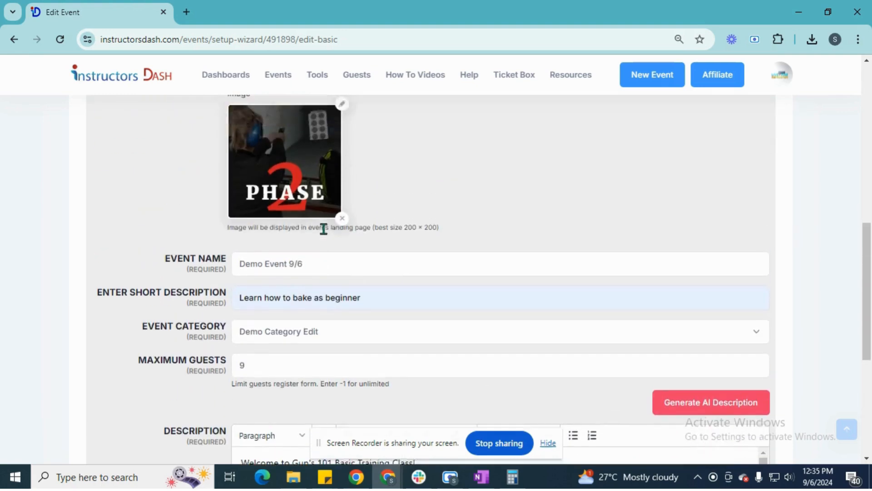
pyautogui.scroll(3, 293, 249)
pyautogui.scroll(-8, 432, 278)
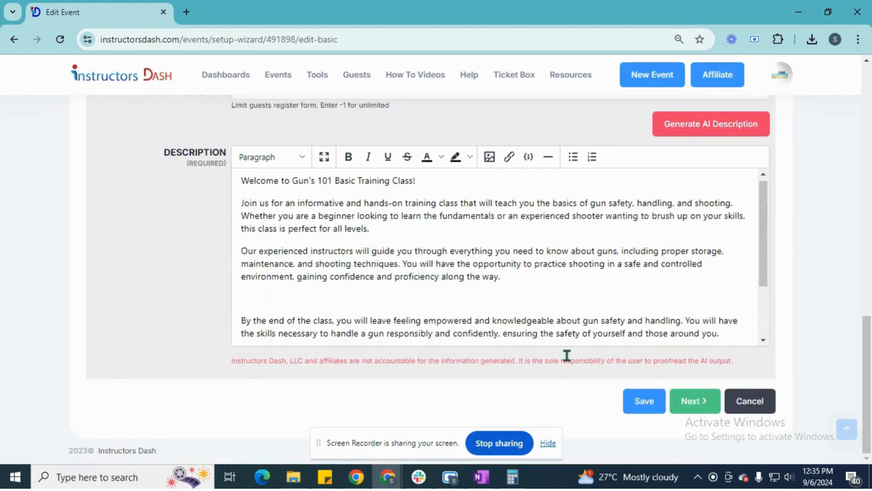
pyautogui.scroll(-1, 567, 339)
pyautogui.click(643, 401)
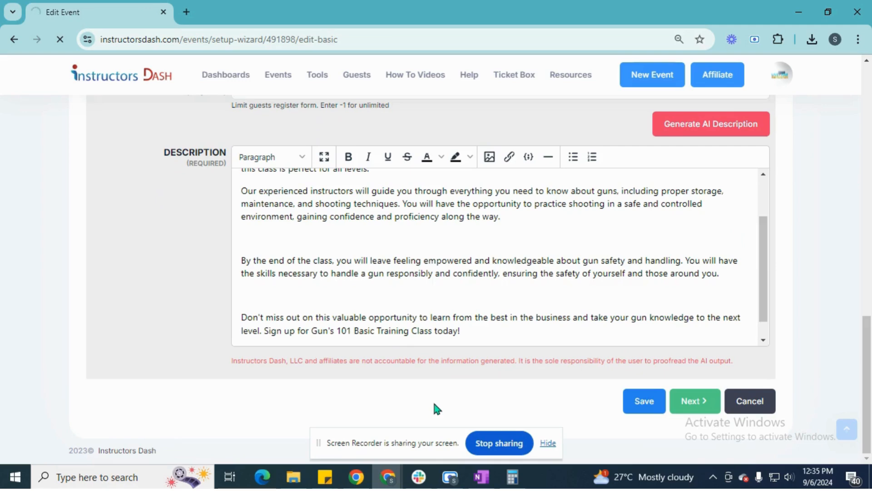
# Step: Continue from the basic information to the event's Dates section
pyautogui.scroll(-4, 459, 402)
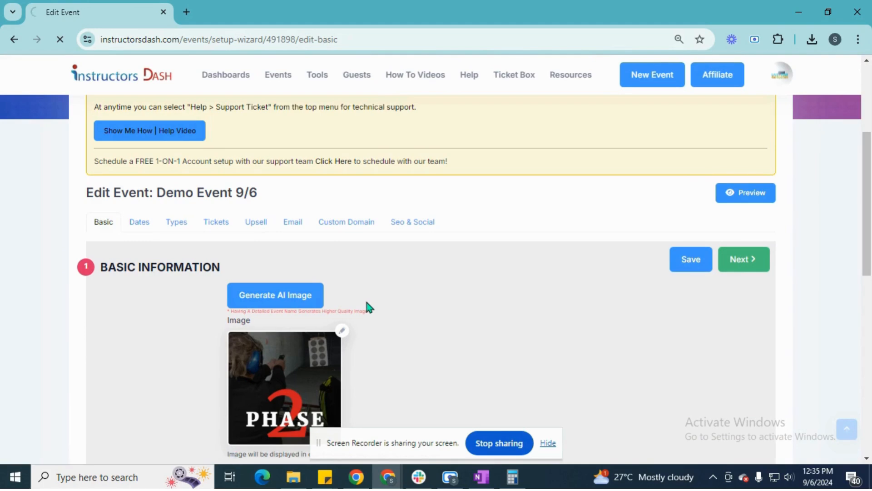
pyautogui.scroll(-5, 371, 299)
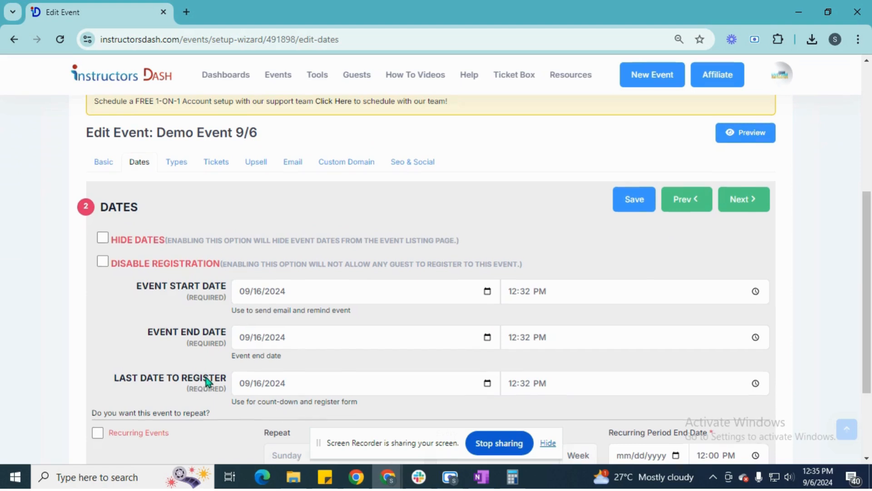
pyautogui.scroll(-1, 205, 369)
pyautogui.scroll(1, 218, 345)
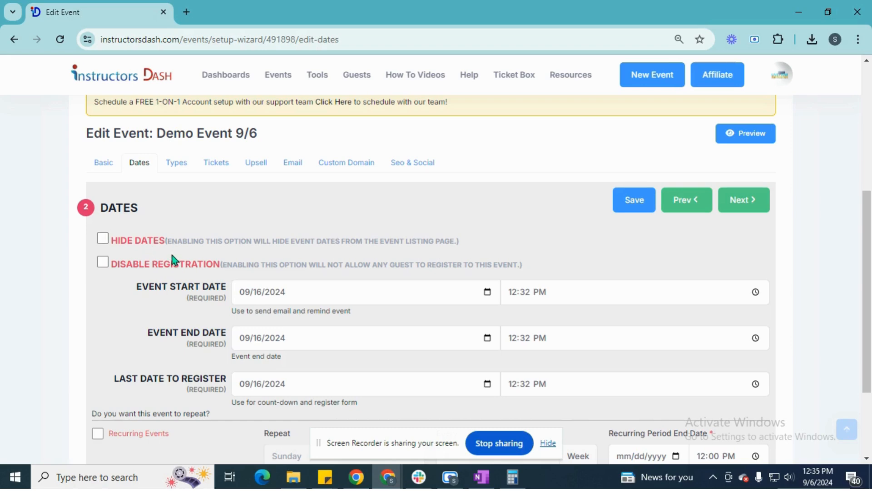
pyautogui.scroll(-1, 184, 265)
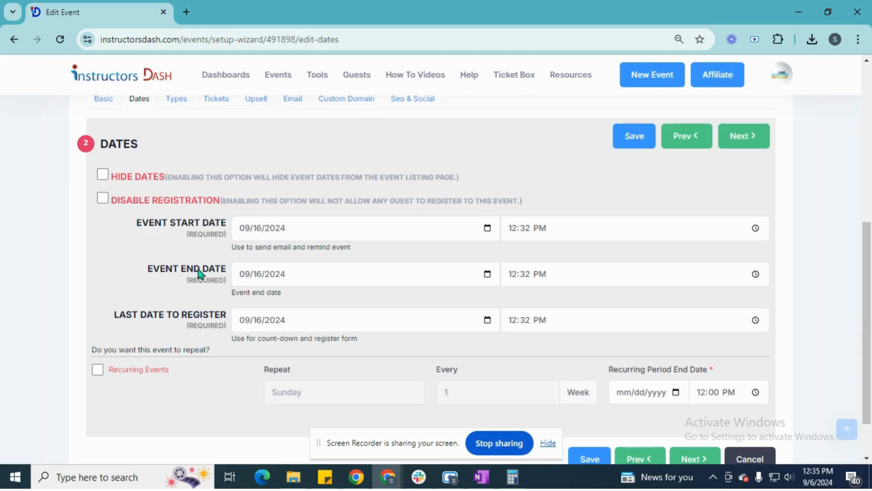
# Step: Set the event's start time to 12:00 PM and its end time to 03:00 PM
pyautogui.click(261, 234)
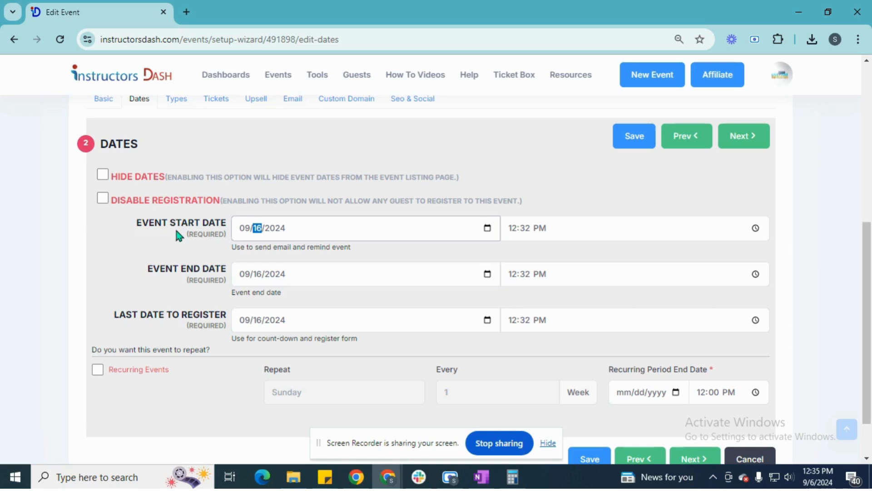
pyautogui.click(510, 230)
pyautogui.write('1200')
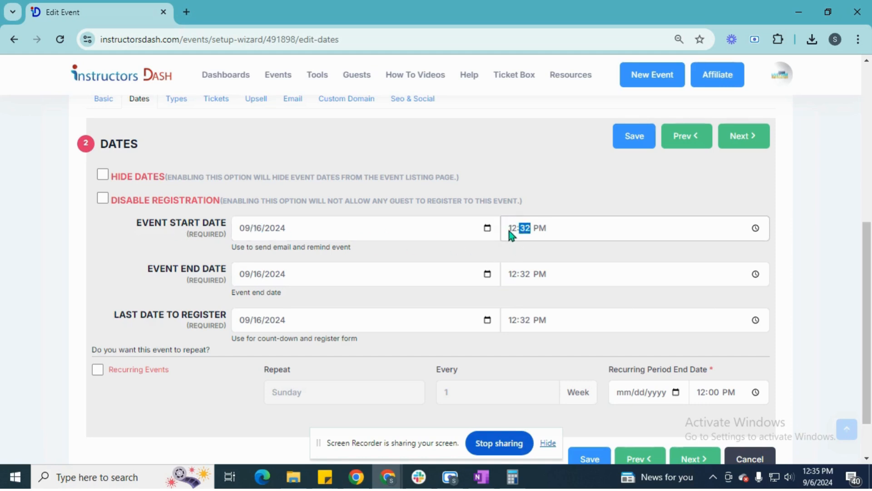
pyautogui.click(520, 281)
pyautogui.write('03')
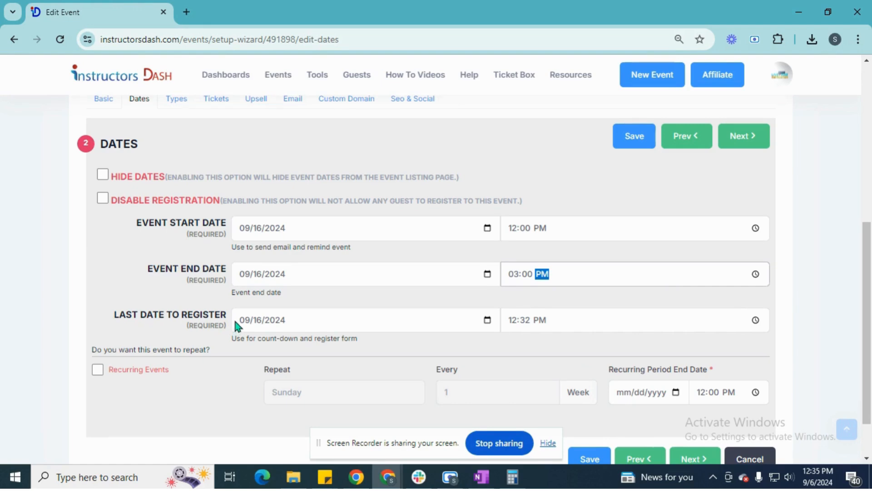
# Step: Set the registration deadline time to 09:00 AM and save the event dates
pyautogui.scroll(-1, 237, 326)
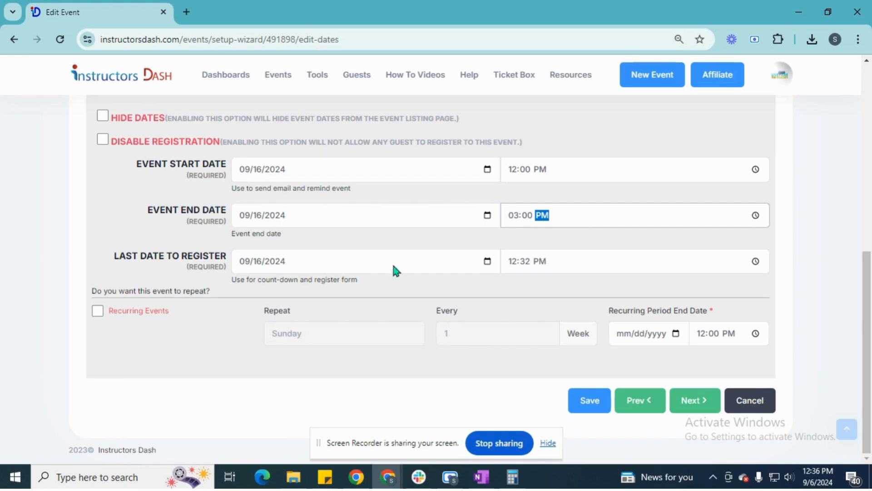
pyautogui.click(511, 264)
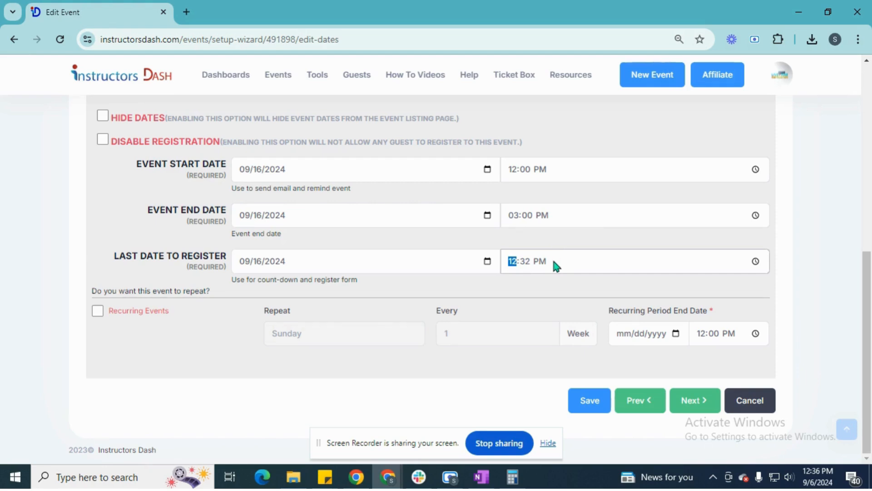
pyautogui.write('900a')
pyautogui.click(597, 409)
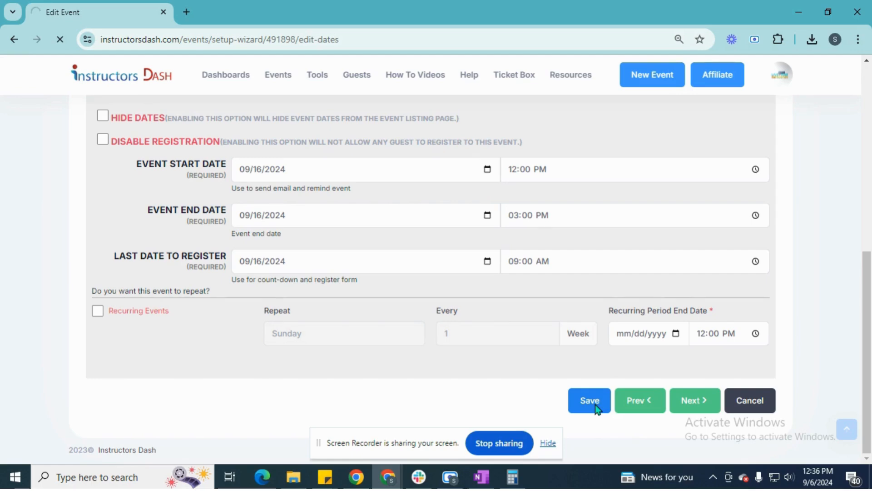
# Step: Continue from the dates to the event's Types section
pyautogui.scroll(-7, 344, 237)
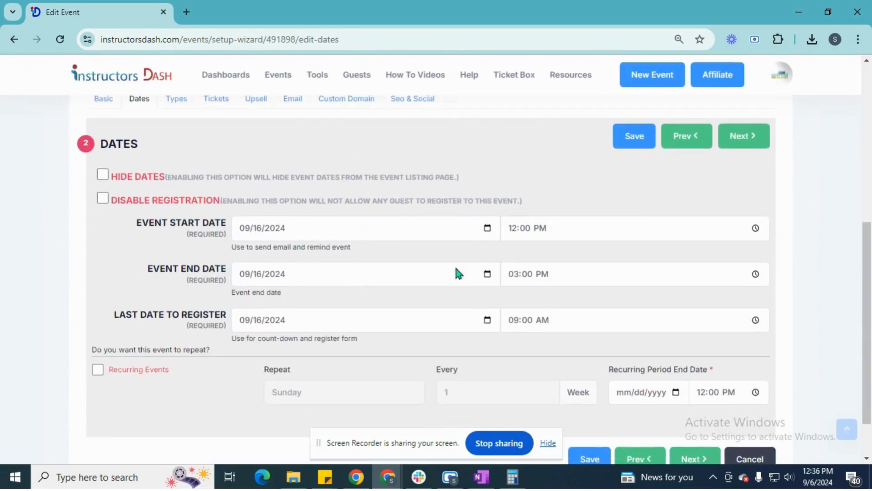
pyautogui.click(743, 136)
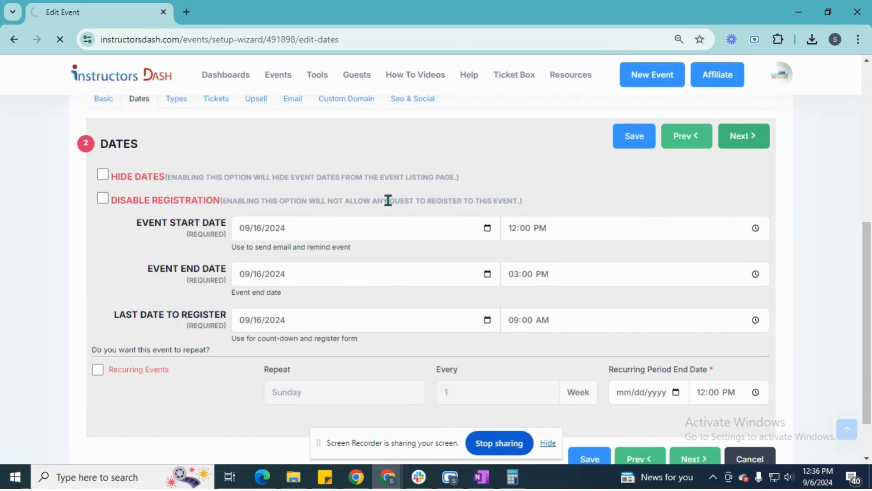
pyautogui.scroll(-3, 388, 200)
pyautogui.scroll(-2, 389, 203)
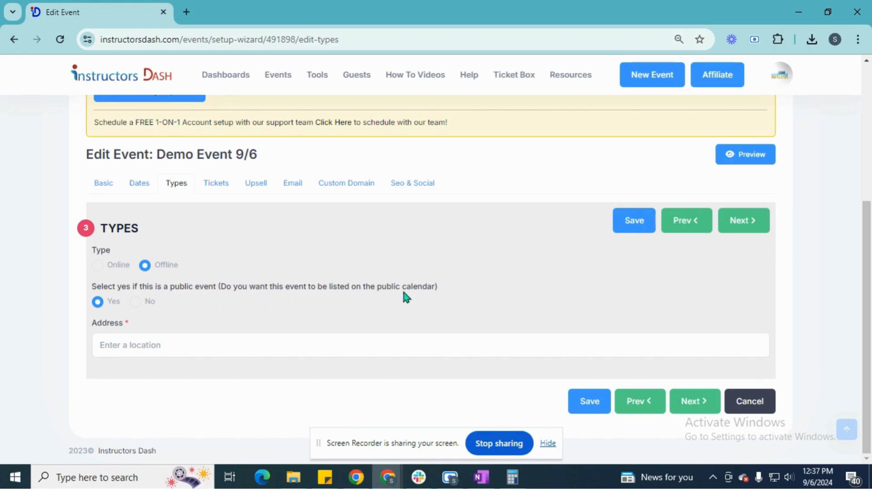
# Step: Preview the public website, dismiss the payment setup prompt, examine the upcoming events listing, and return to the event setup
pyautogui.scroll(1, 301, 299)
pyautogui.scroll(3, 303, 304)
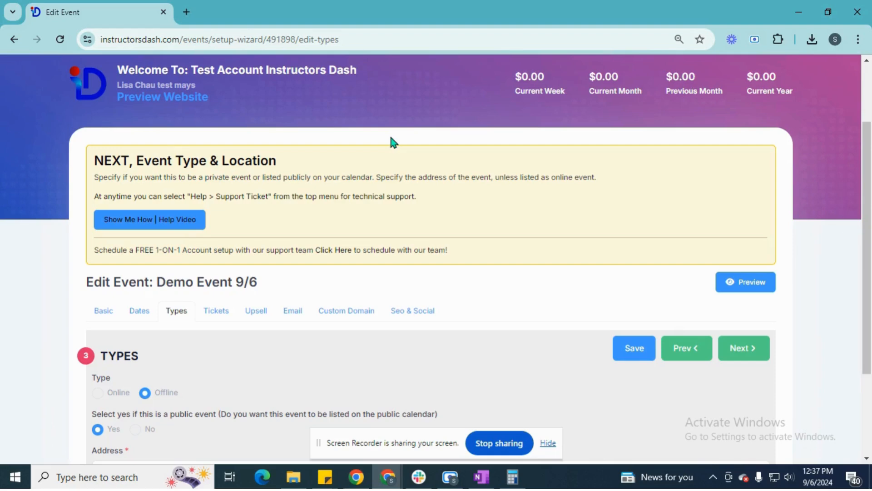
pyautogui.click(197, 98)
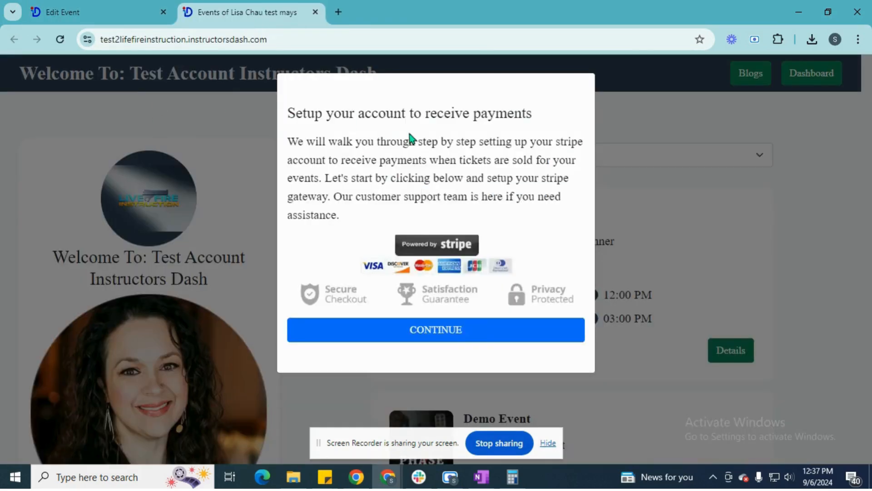
pyautogui.click(649, 128)
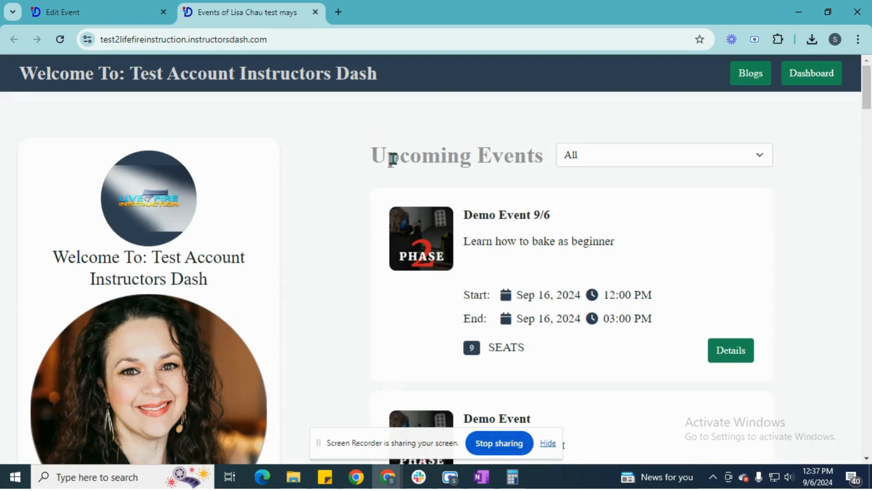
pyautogui.scroll(-3, 274, 179)
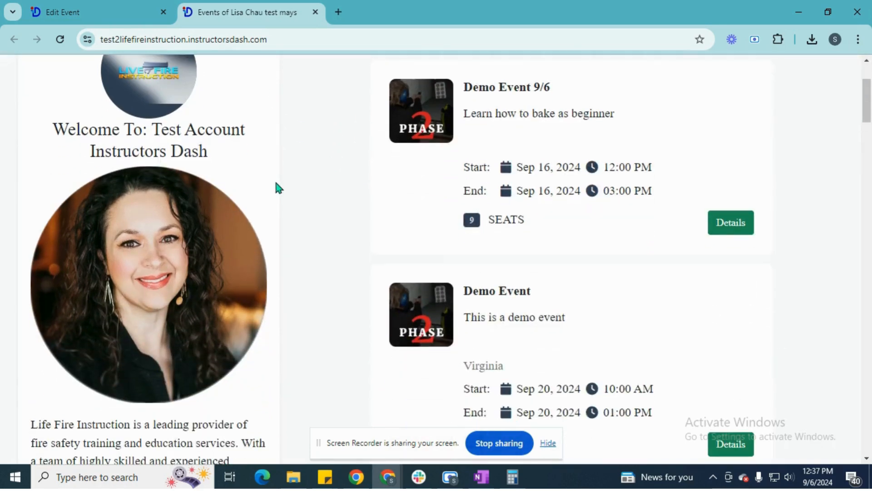
pyautogui.scroll(-2, 274, 177)
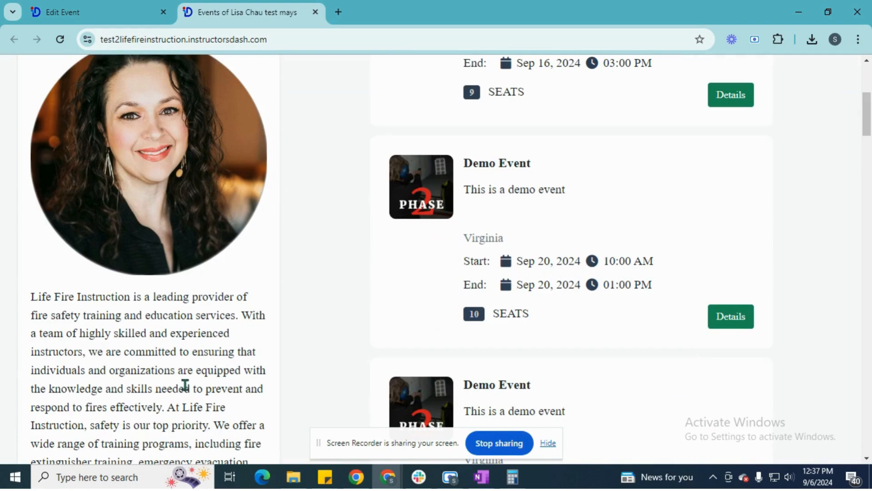
pyautogui.scroll(4, 282, 279)
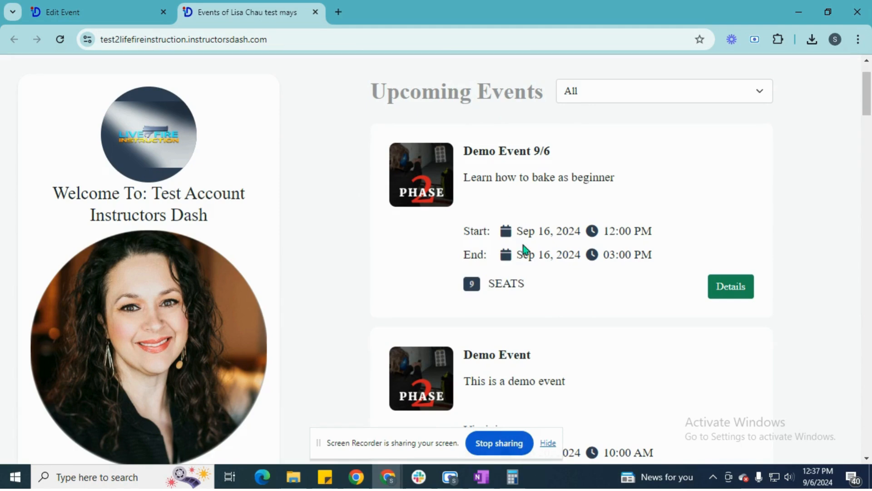
pyautogui.scroll(-1, 537, 257)
pyautogui.scroll(-1, 540, 257)
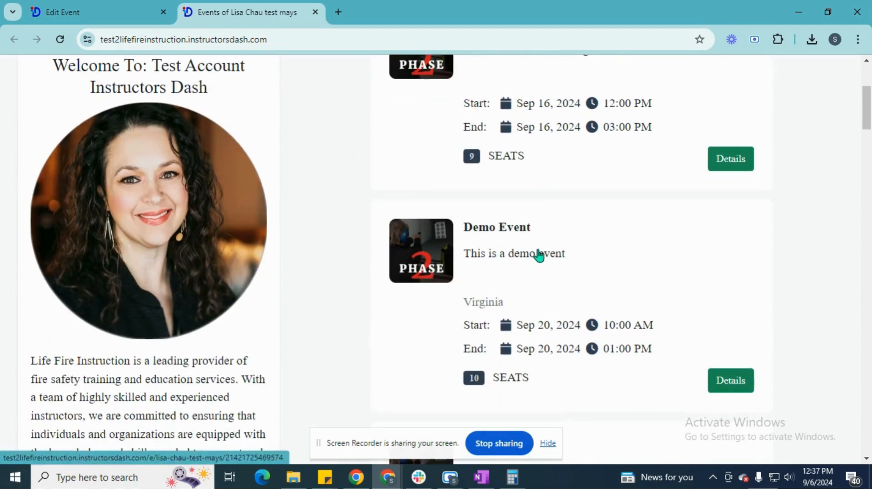
pyautogui.click(118, 15)
pyautogui.keyDown('ctrl'); pyautogui.scroll(2, 110, 410); pyautogui.keyUp('ctrl')
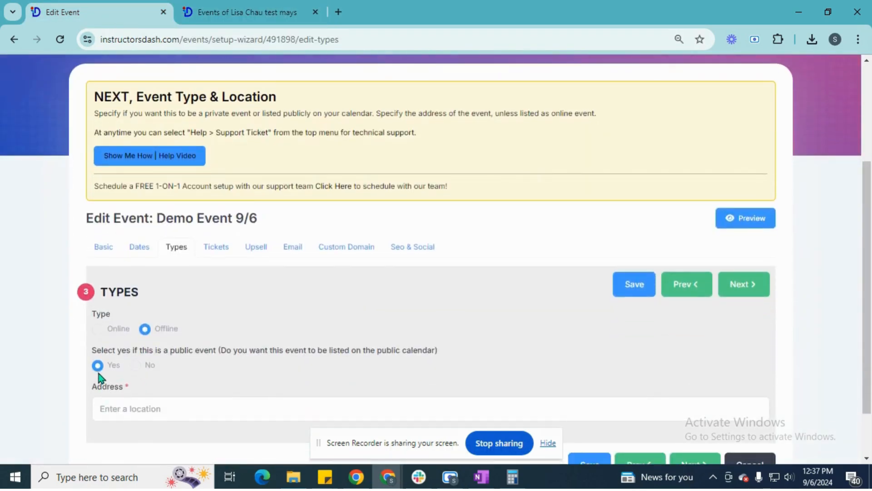
# Step: Try marking the event as not public, check the public listing page, and restore the public option
pyautogui.click(138, 366)
pyautogui.click(267, 15)
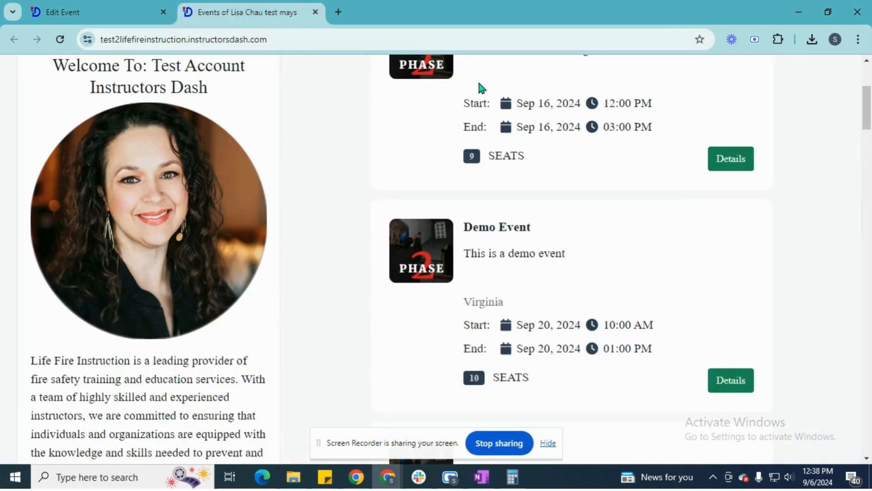
pyautogui.scroll(3, 492, 232)
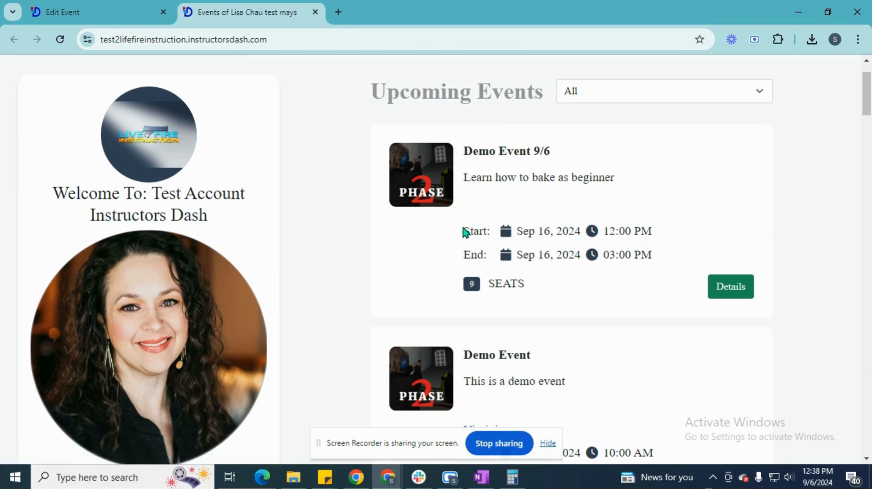
pyautogui.click(123, 10)
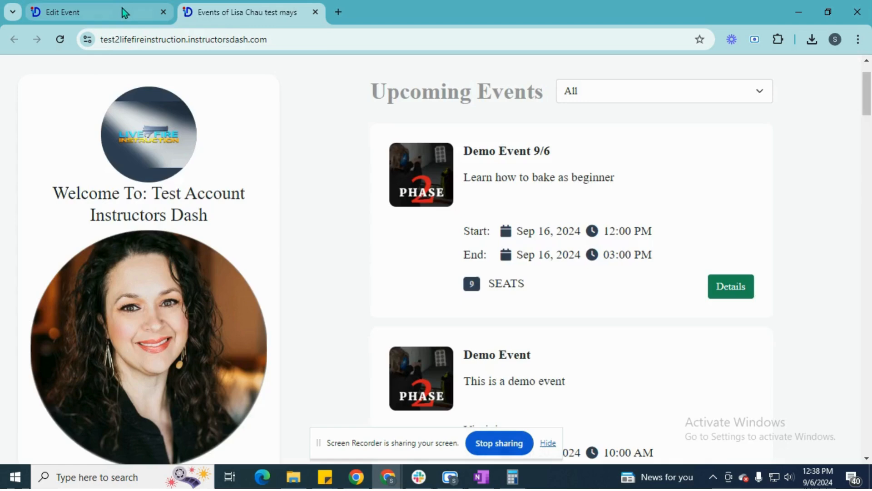
pyautogui.scroll(-2, 135, 309)
pyautogui.click(101, 303)
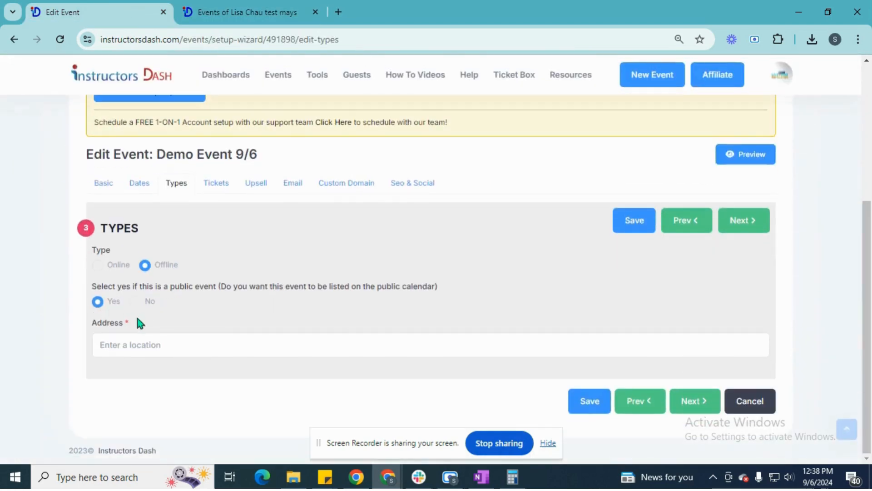
# Step: Enter Virginia as the event's address and save the type settings before continuing to the ticket options
pyautogui.click(154, 345)
pyautogui.write('Virginia')
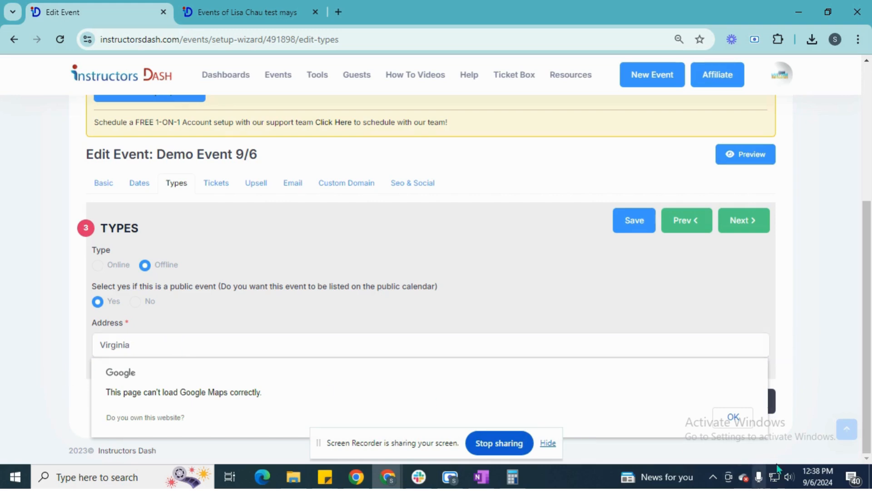
pyautogui.click(733, 416)
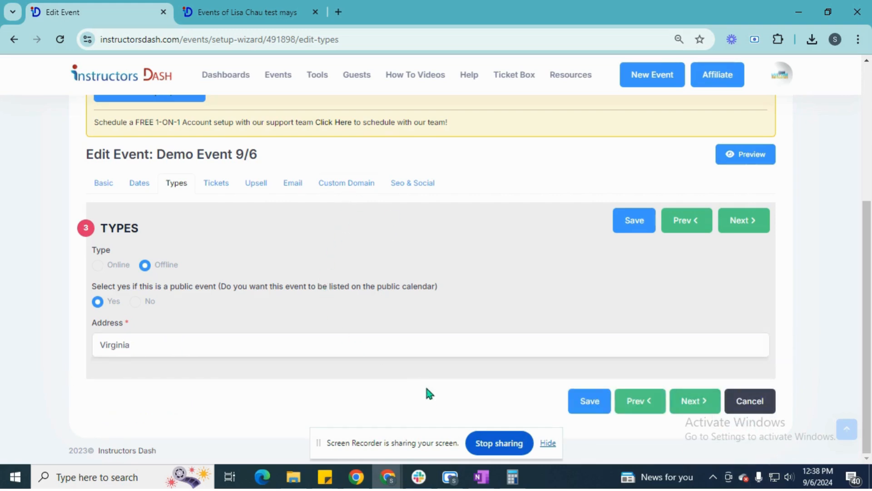
pyautogui.click(589, 407)
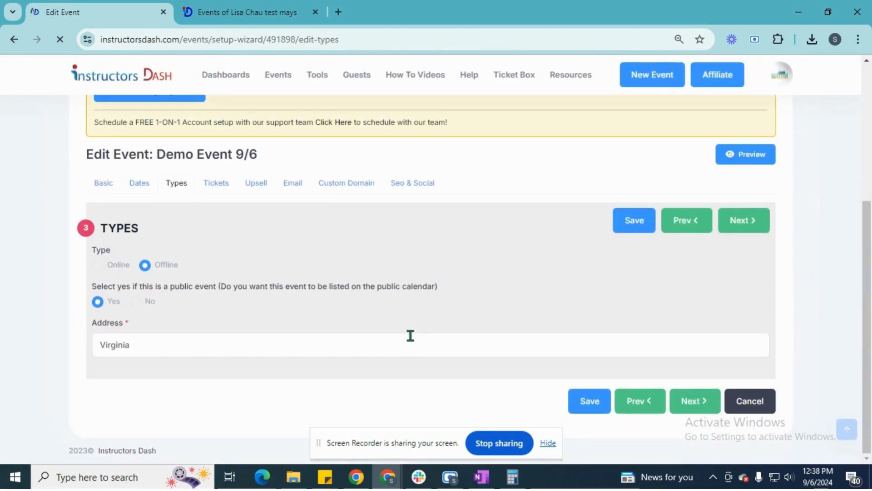
pyautogui.click(686, 407)
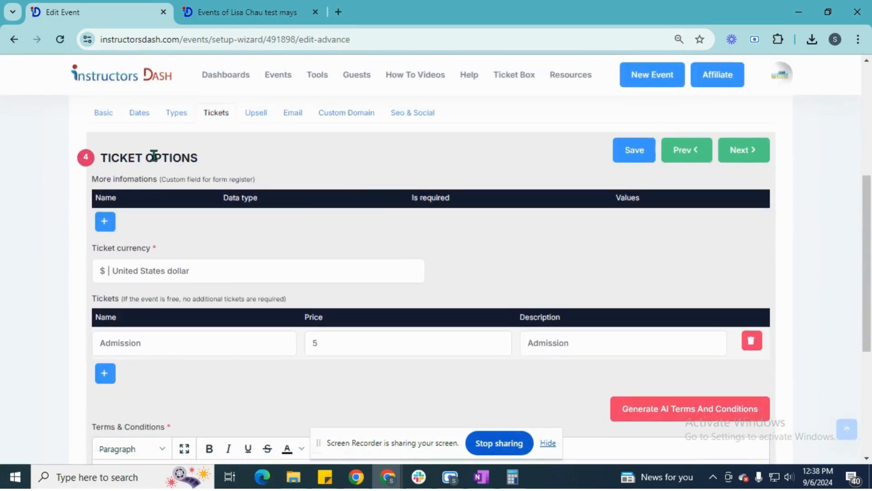
# Step: Set the Admission ticket's price to 10 US dollars
pyautogui.scroll(-1, 290, 215)
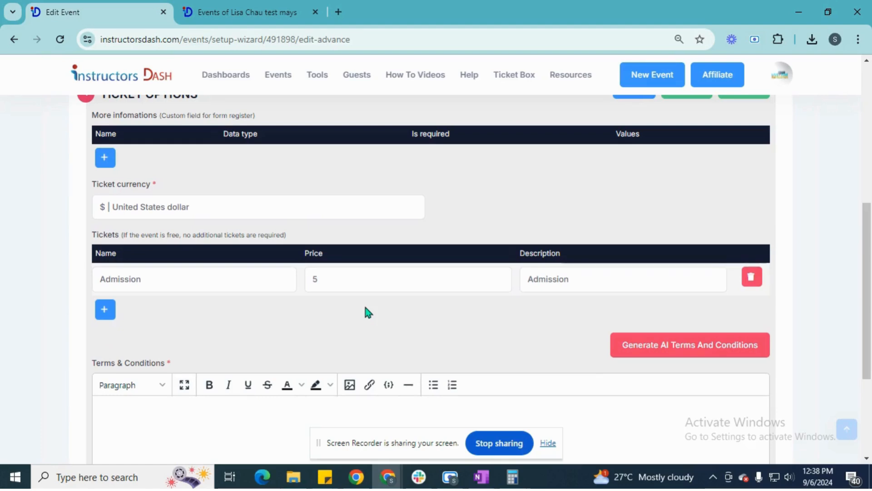
pyautogui.doubleClick(351, 279)
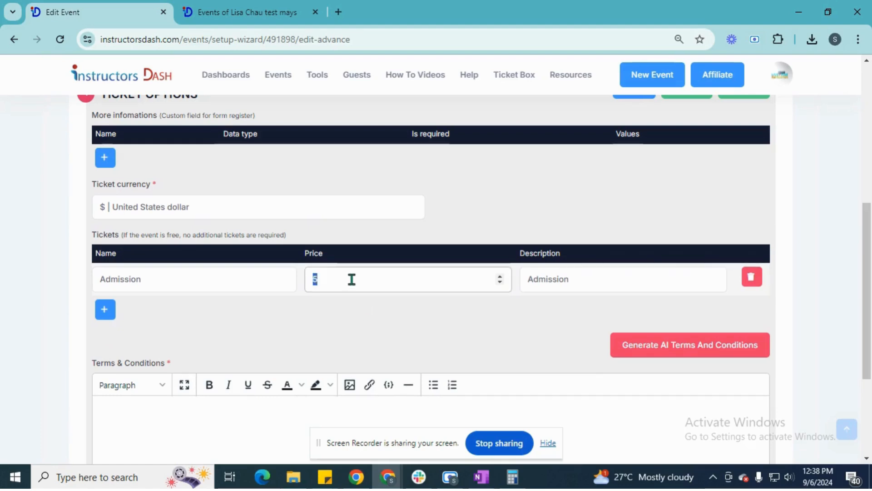
pyautogui.write('10')
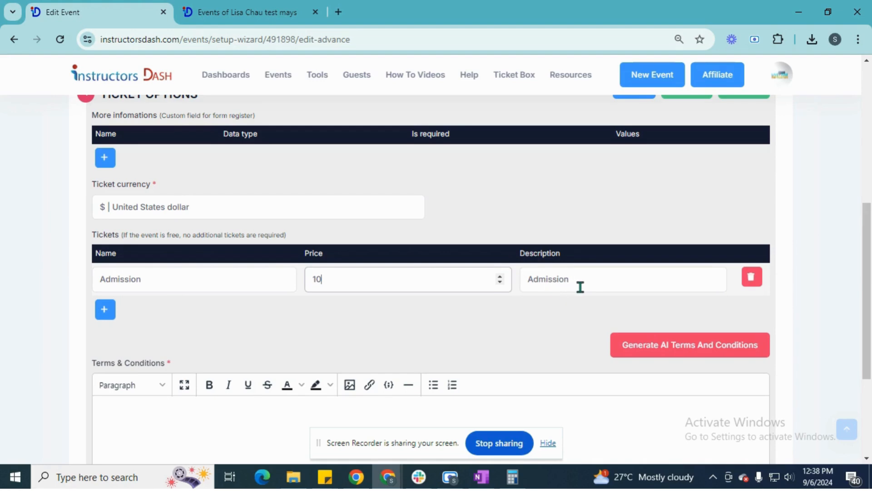
pyautogui.click(257, 323)
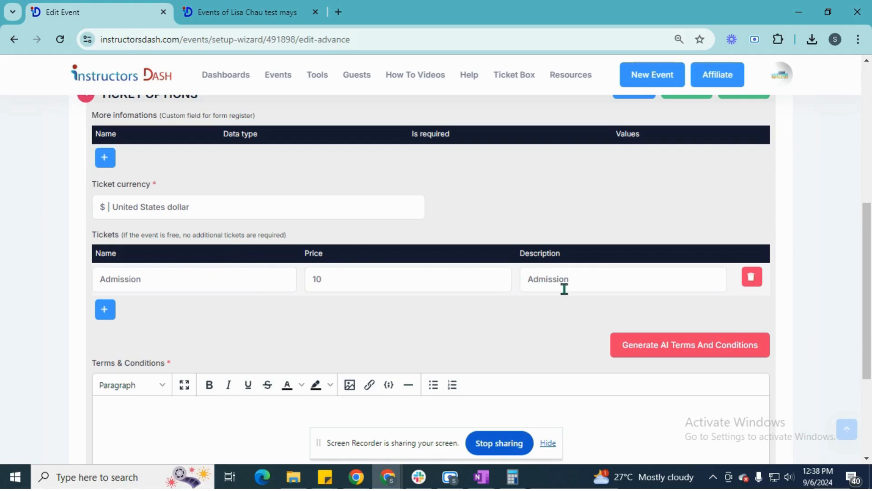
pyautogui.moveTo(584, 284); pyautogui.dragTo(506, 309)
pyautogui.click(506, 309)
# Step: Paste the prepared Test Event terms into the Terms & Conditions field and save the ticket options
pyautogui.scroll(-1, 501, 303)
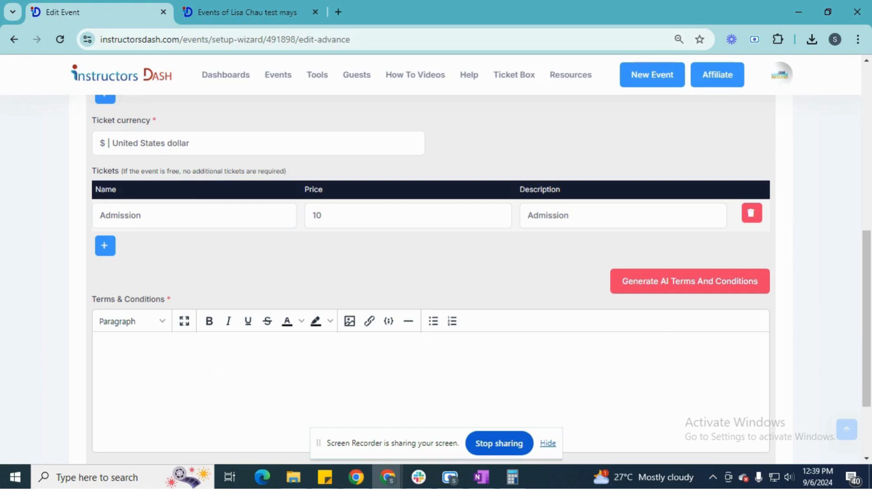
pyautogui.hotkey('alt', 'Tab')
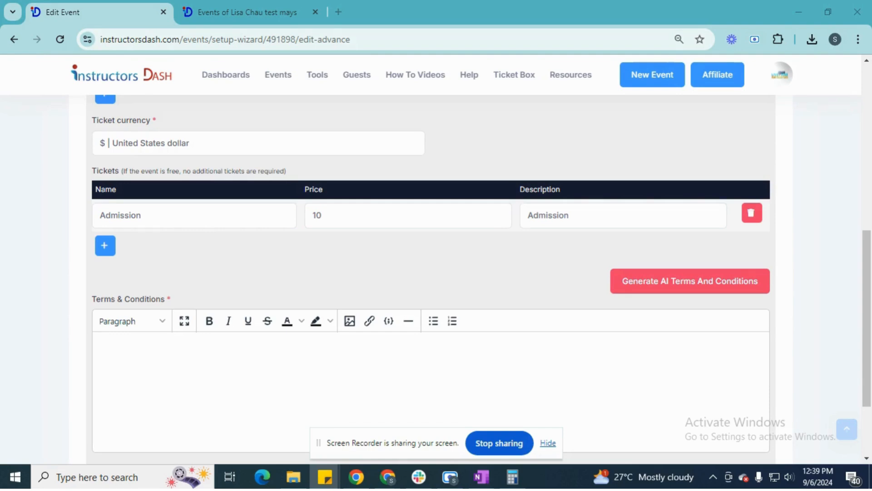
pyautogui.click(525, 362)
pyautogui.hotkey('ctrl', 'v')
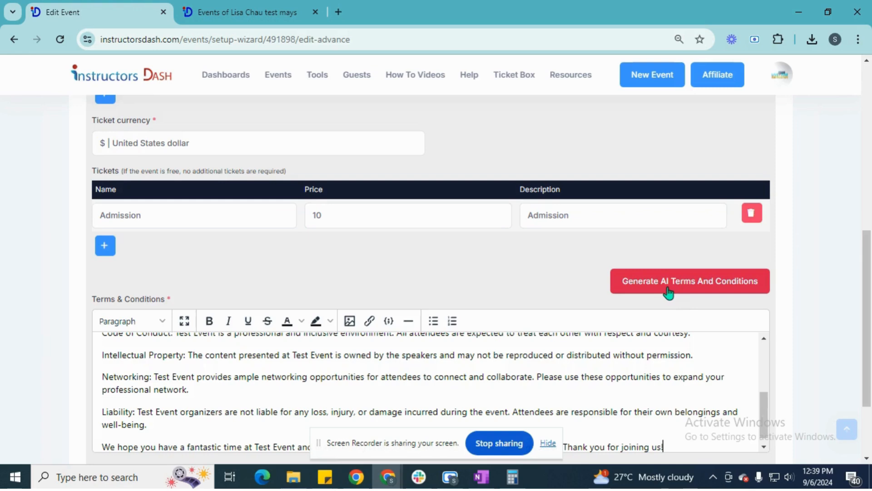
pyautogui.scroll(-2, 668, 293)
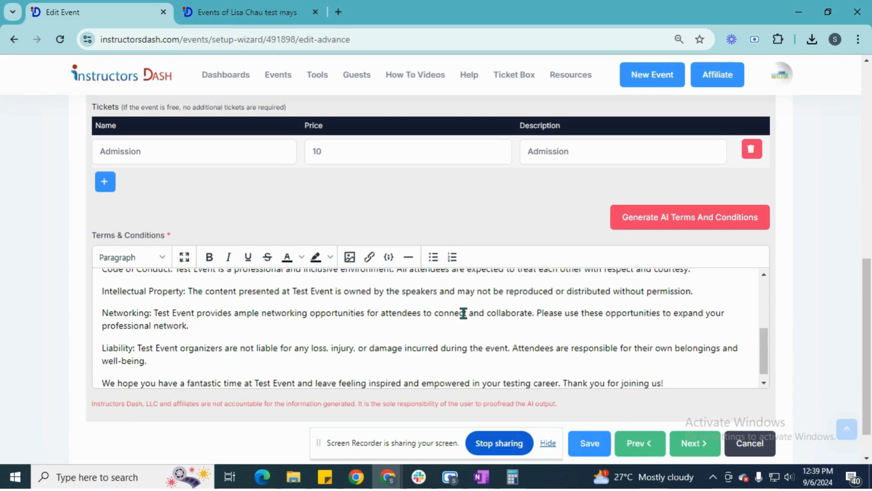
pyautogui.scroll(-2, 461, 313)
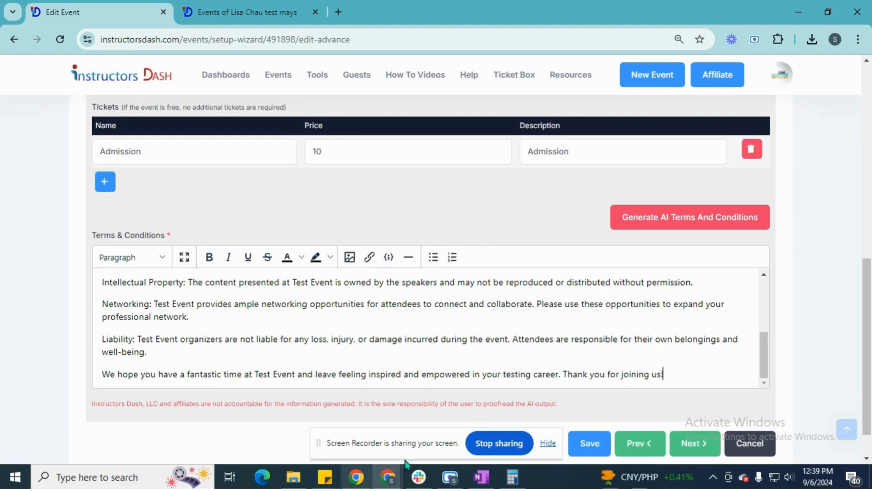
pyautogui.click(591, 445)
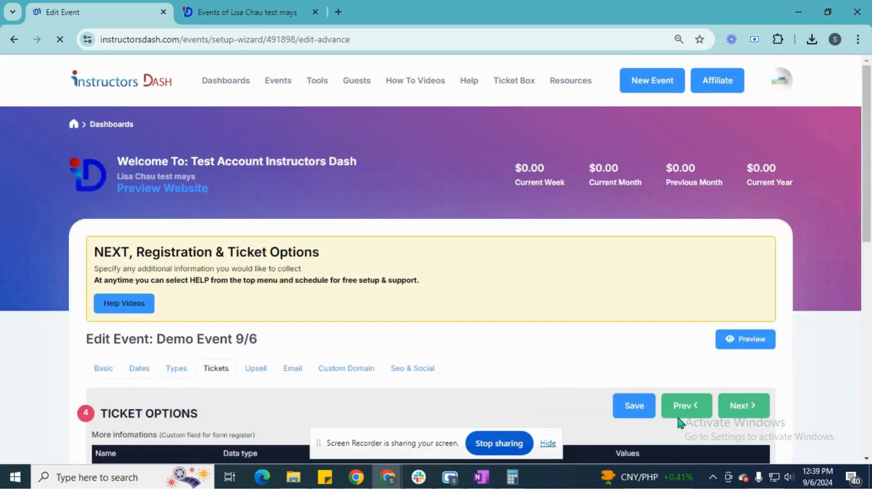
# Step: Continue past the Upsell section to the email notification settings and review the email's sender details and subject
pyautogui.click(741, 413)
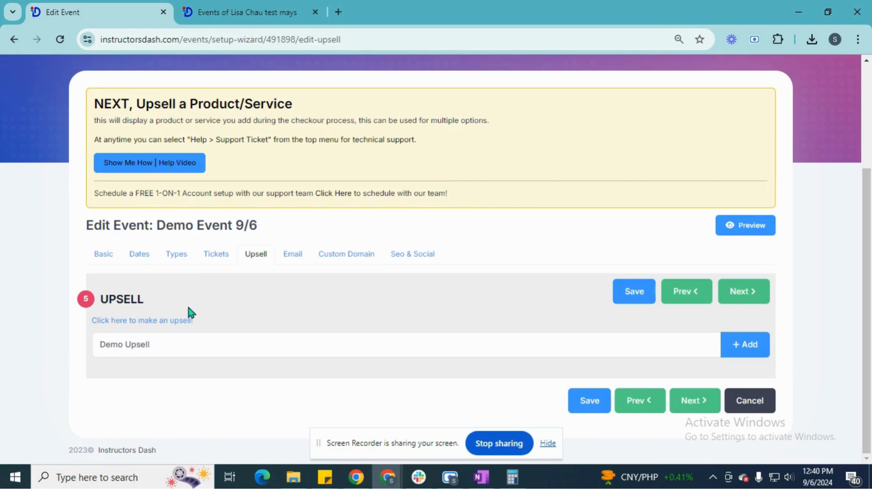
pyautogui.click(688, 406)
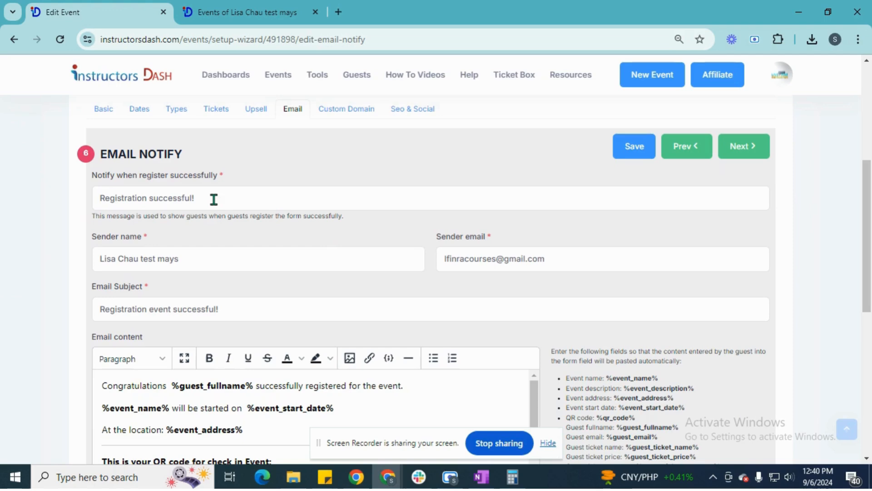
pyautogui.scroll(-2, 318, 241)
pyautogui.scroll(-2, 318, 242)
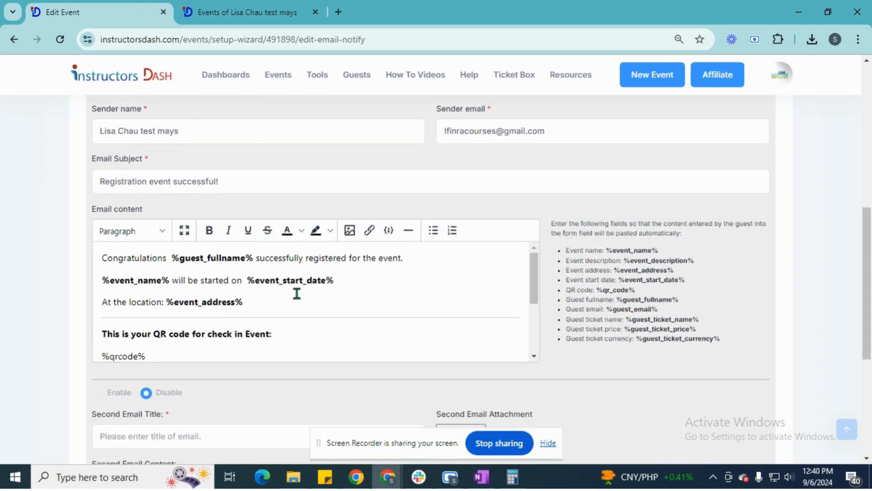
pyautogui.scroll(2, 316, 263)
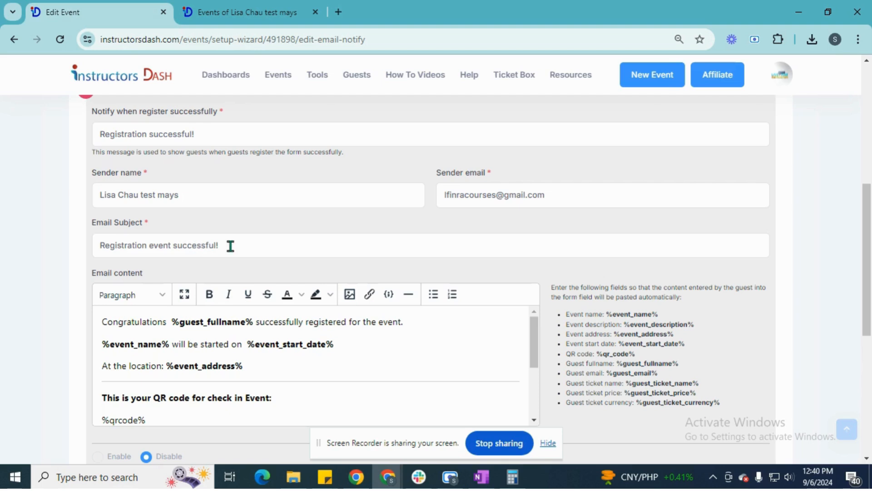
pyautogui.moveTo(266, 246); pyautogui.dragTo(20, 308)
pyautogui.scroll(-2, 20, 302)
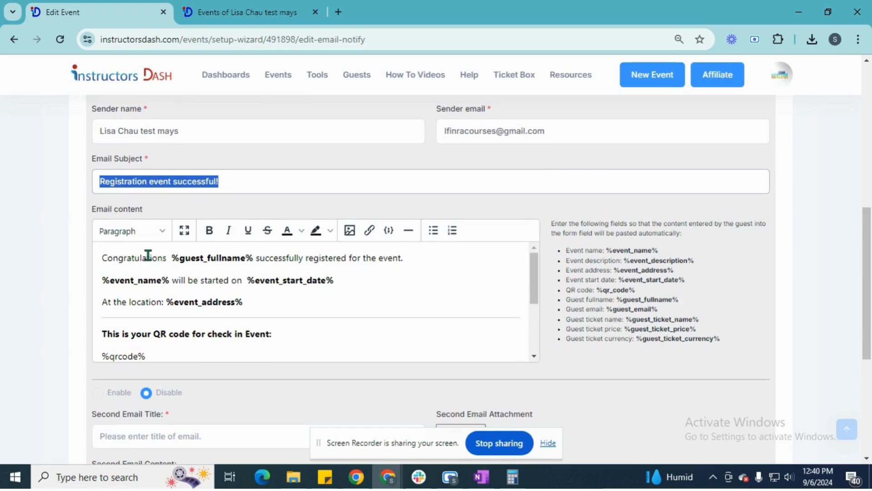
# Step: Examine the email content's guest name, event name, start date and address placeholders and its QR code instructions
pyautogui.click(253, 258)
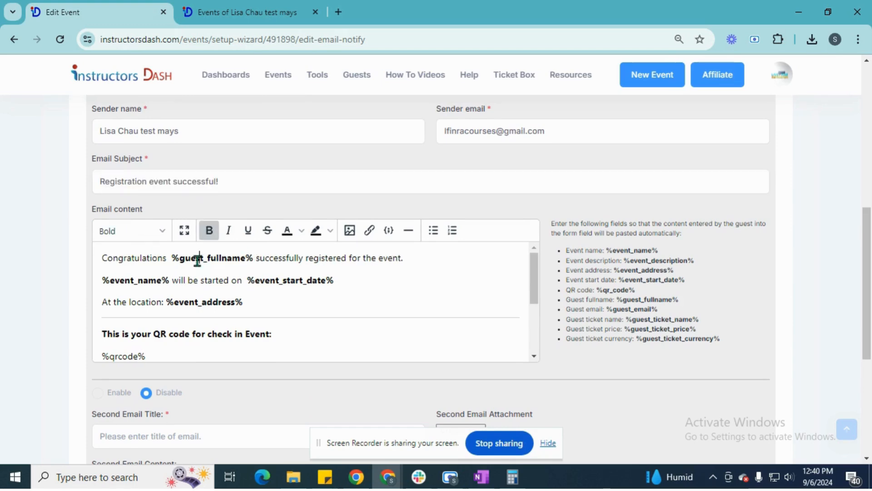
pyautogui.moveTo(173, 258); pyautogui.dragTo(251, 257)
pyautogui.moveTo(169, 280); pyautogui.dragTo(101, 283)
pyautogui.moveTo(344, 282); pyautogui.dragTo(250, 281)
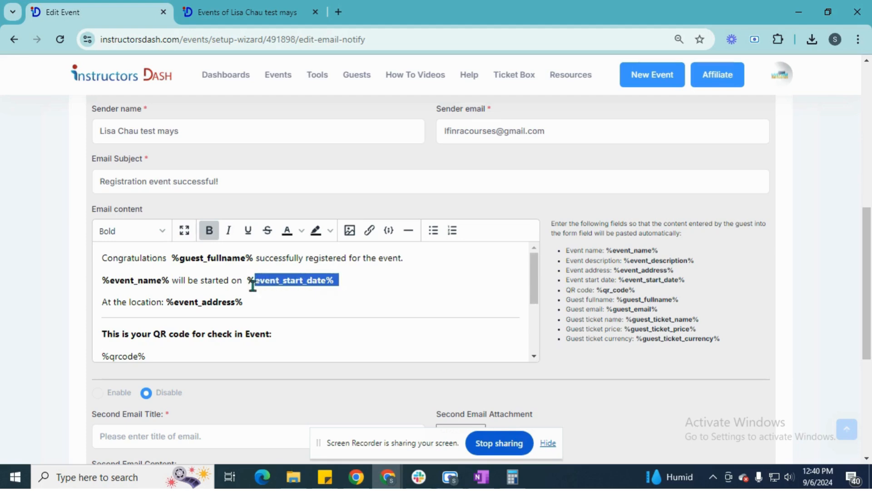
pyautogui.click(275, 301)
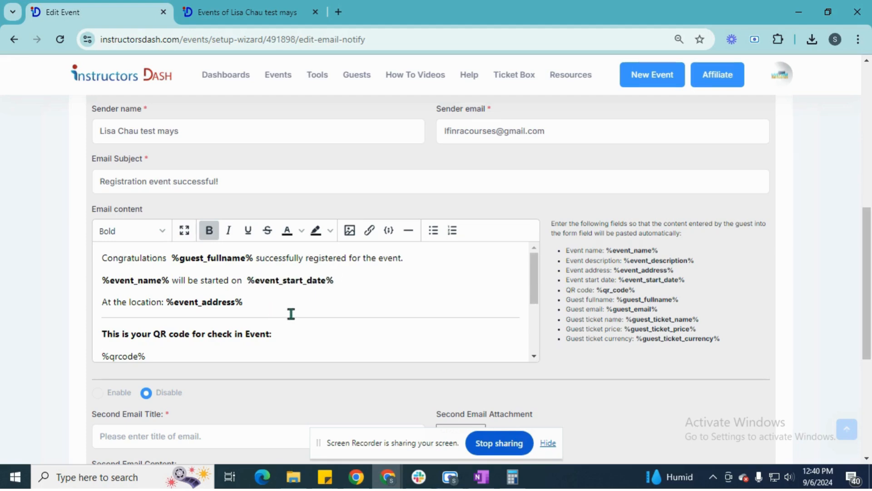
pyautogui.scroll(-3, 290, 313)
pyautogui.scroll(3, 272, 318)
pyautogui.scroll(-3, 159, 327)
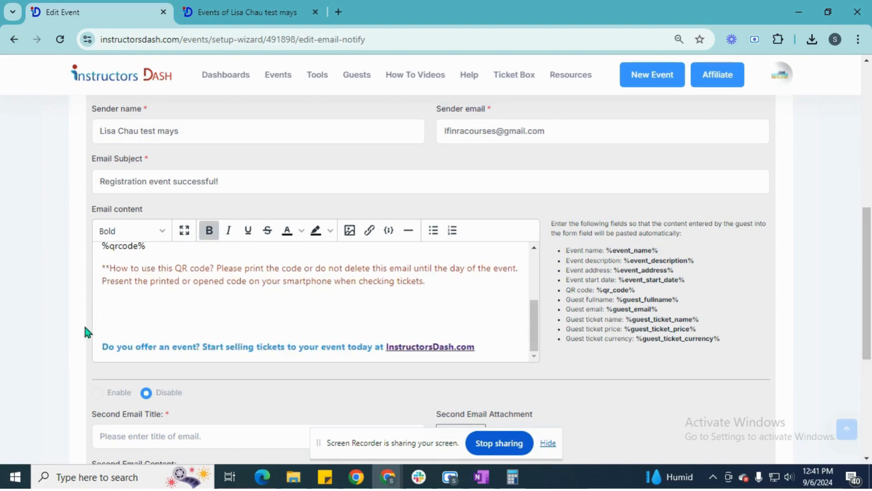
# Step: Try enabling the second email, set it back to Disable, and look over the email settings once more
pyautogui.scroll(-1, 82, 322)
pyautogui.scroll(-2, 41, 328)
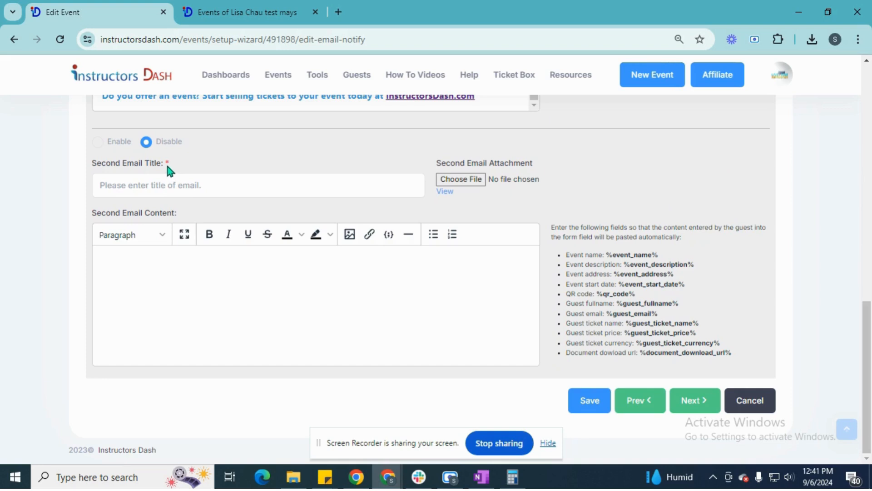
pyautogui.click(97, 142)
pyautogui.click(146, 142)
pyautogui.click(107, 144)
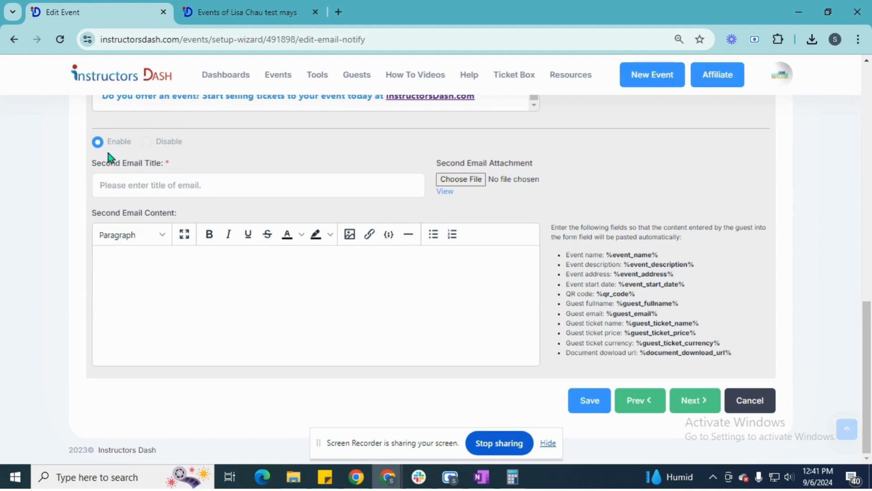
pyautogui.click(146, 142)
pyautogui.scroll(3, 302, 216)
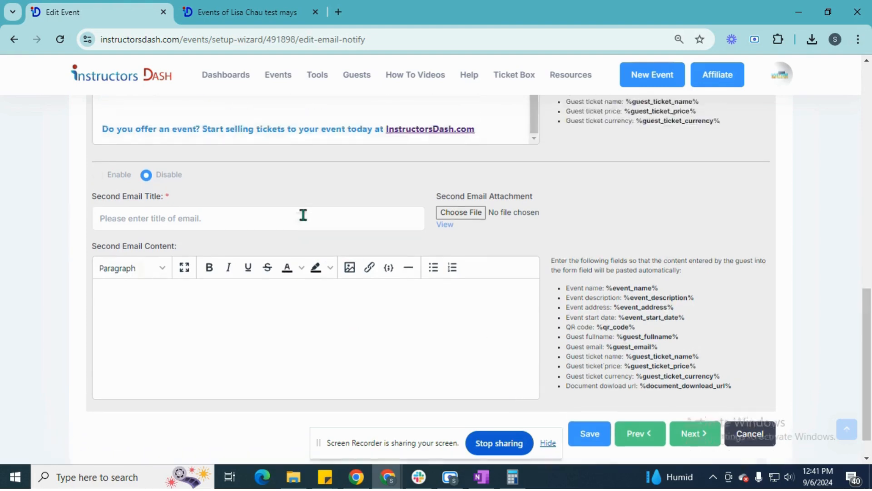
pyautogui.scroll(6, 297, 226)
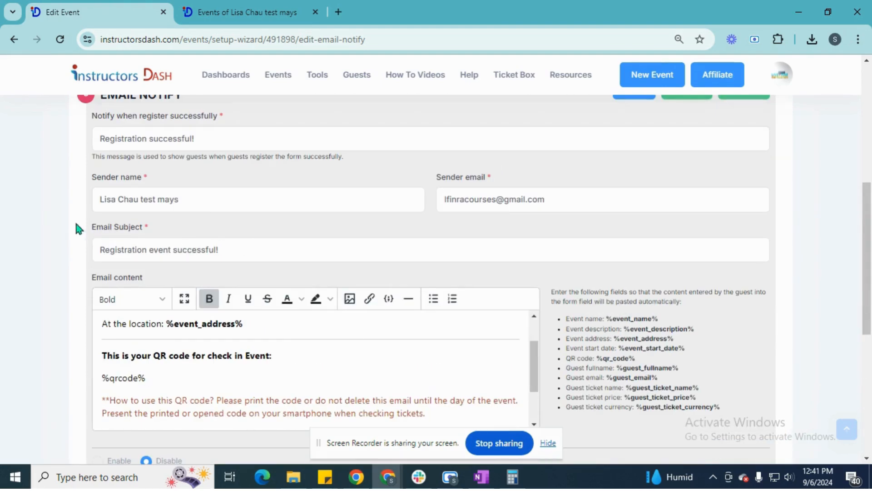
pyautogui.scroll(-7, 370, 295)
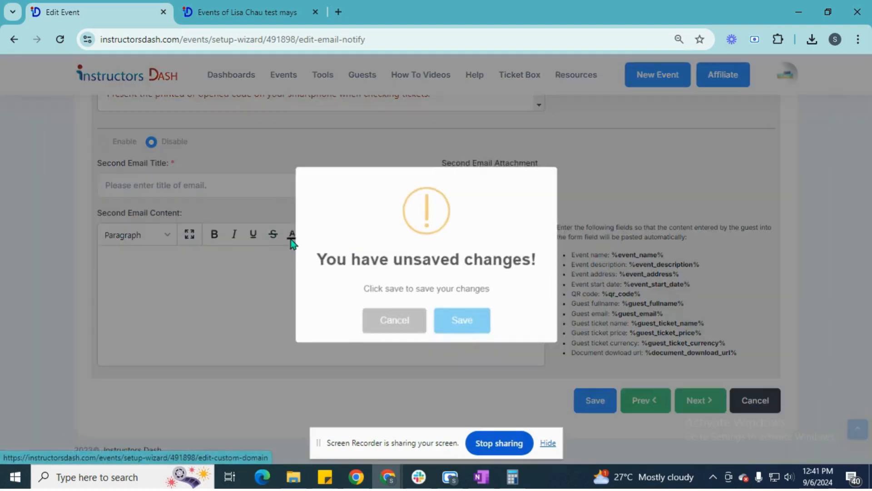
# Step: Save the pending email notification settings and continue to the Custom Domain section
pyautogui.click(695, 409)
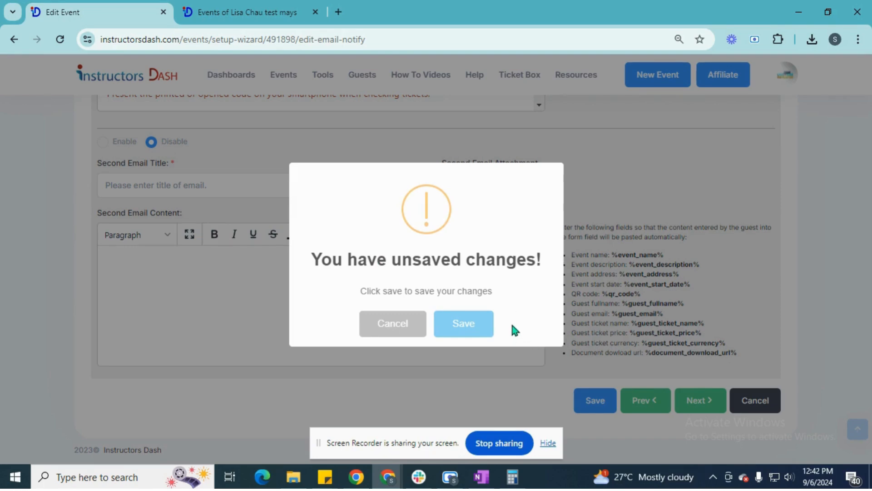
pyautogui.click(470, 332)
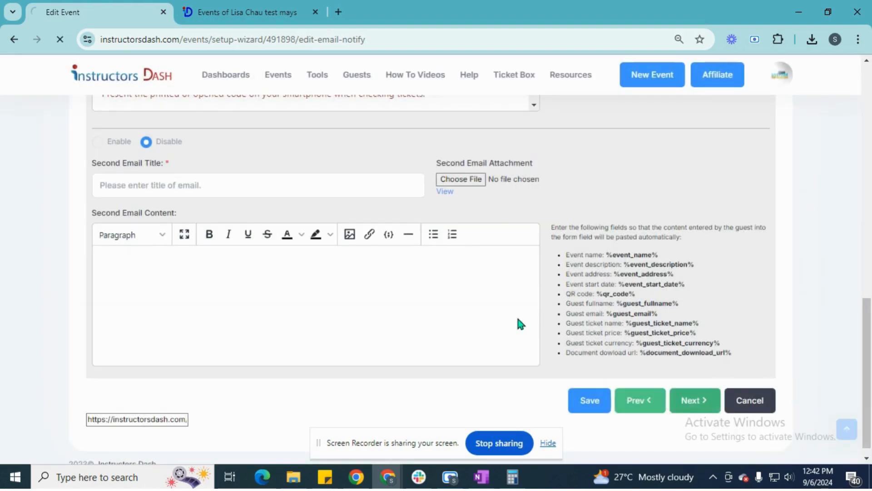
pyautogui.click(686, 401)
pyautogui.click(395, 333)
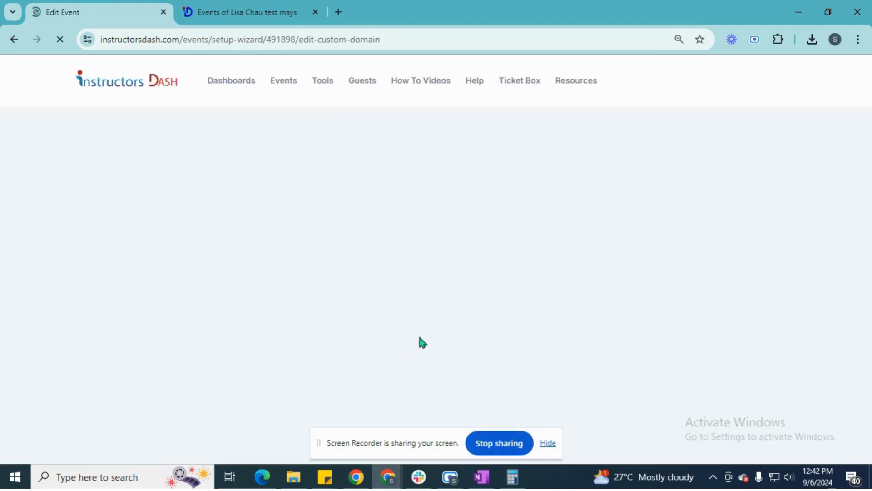
# Step: Continue past the Custom Domain and SEO & Social sections to open the Demo Event 9/6 event page
pyautogui.scroll(-3, 444, 318)
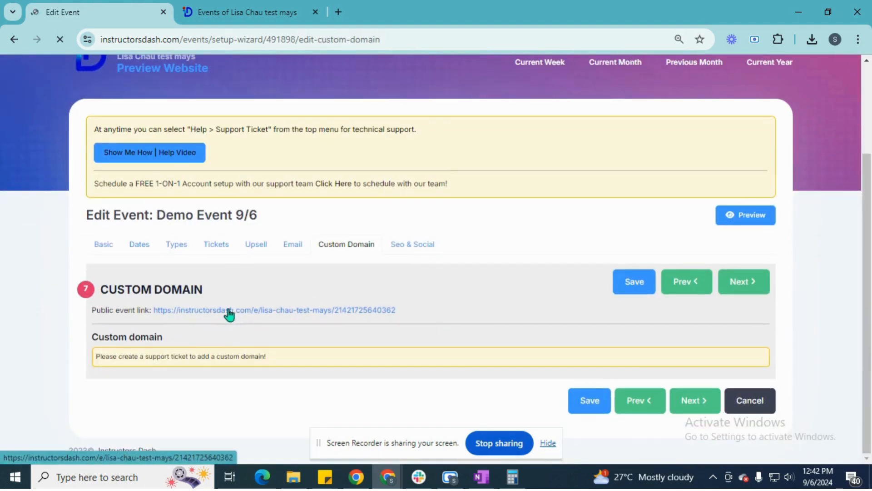
pyautogui.click(686, 408)
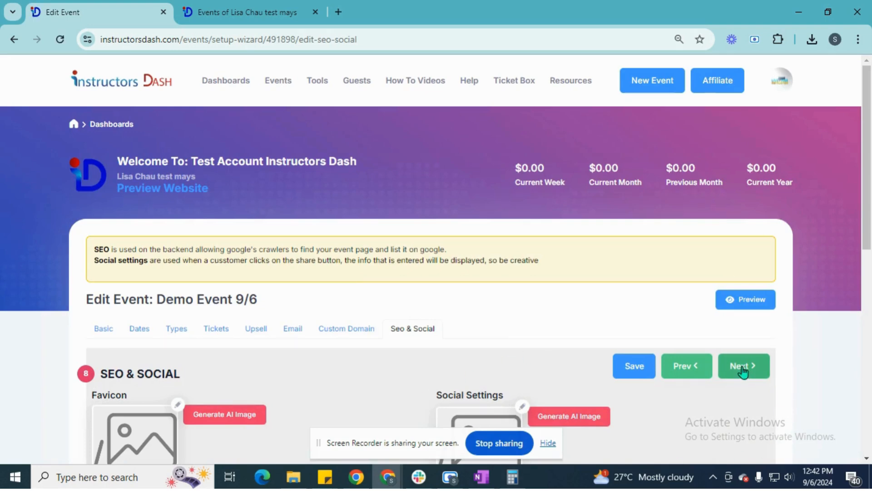
pyautogui.click(371, 340)
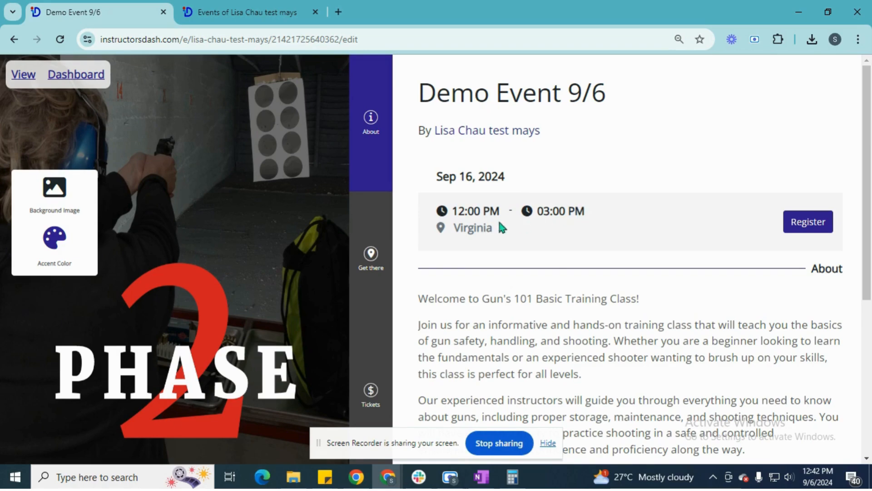
# Step: Examine the event page's Get there map and its Tickets section
pyautogui.click(371, 261)
pyautogui.scroll(-3, 590, 291)
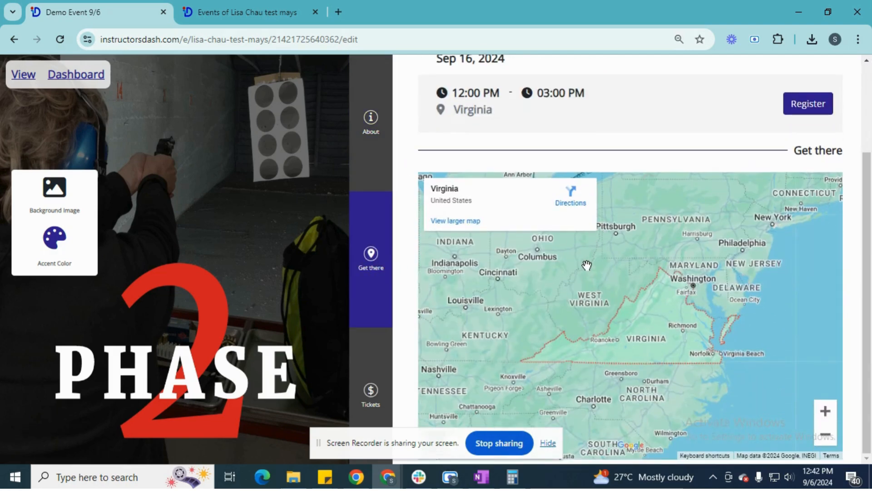
pyautogui.scroll(1, 648, 262)
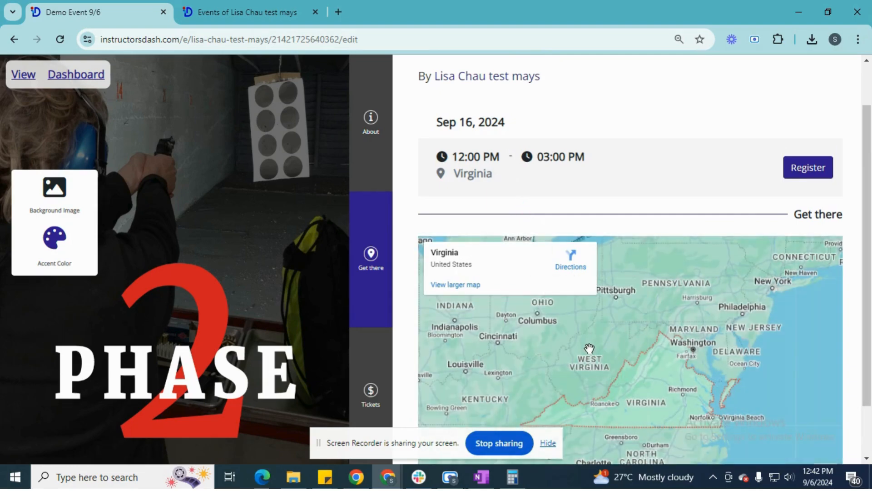
pyautogui.scroll(-1, 491, 342)
pyautogui.click(371, 394)
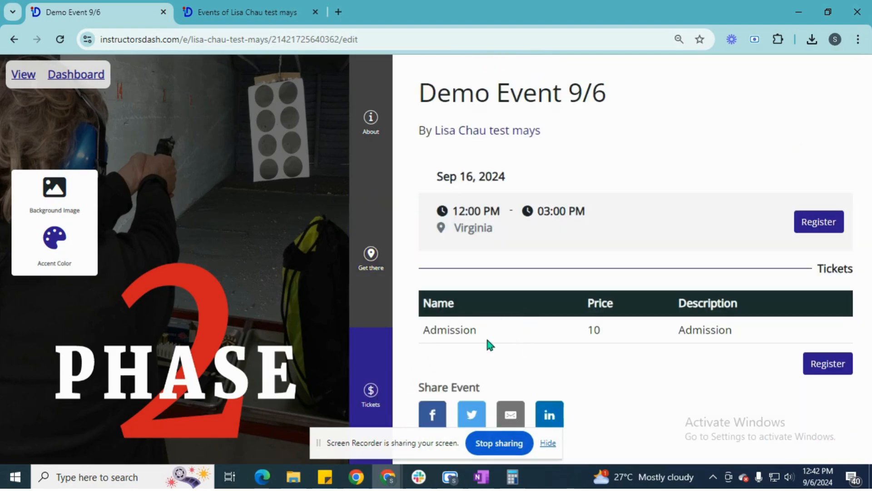